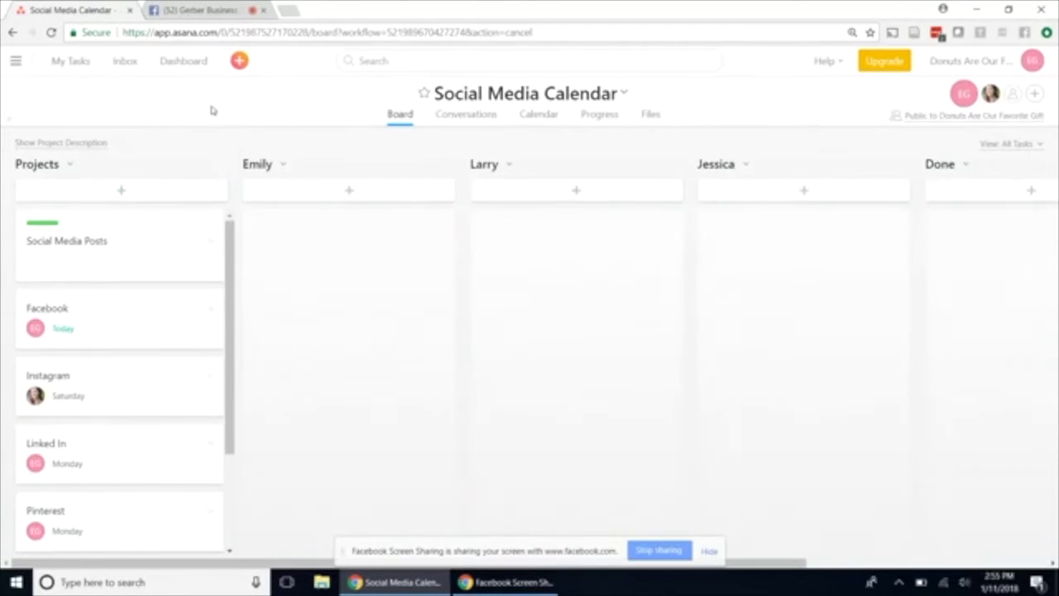
Create a new blank project named "Personal Home Stuff" with the List layout, public to the team.
click(17, 62)
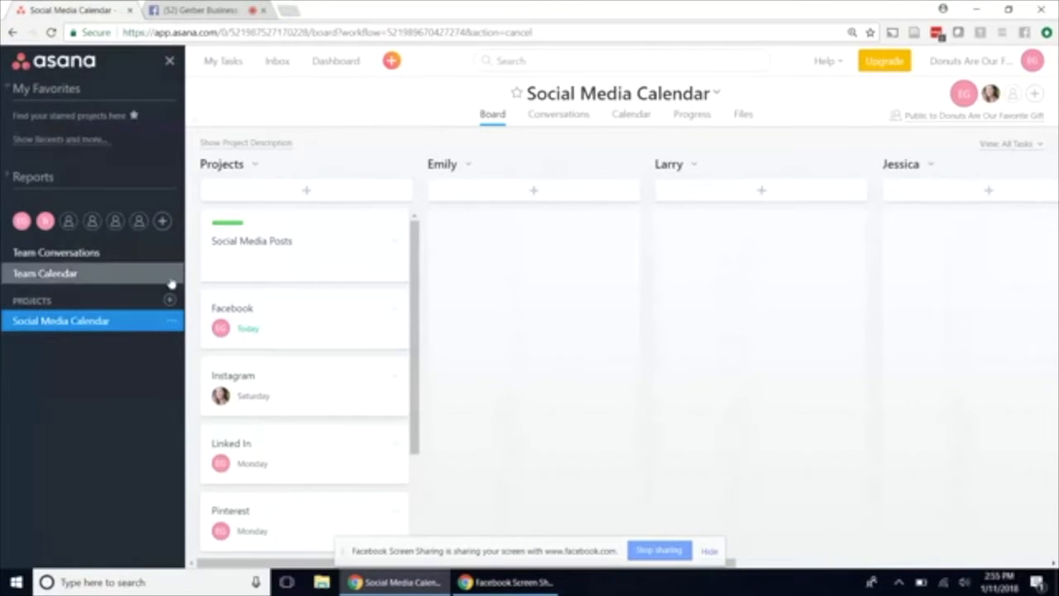
click(169, 300)
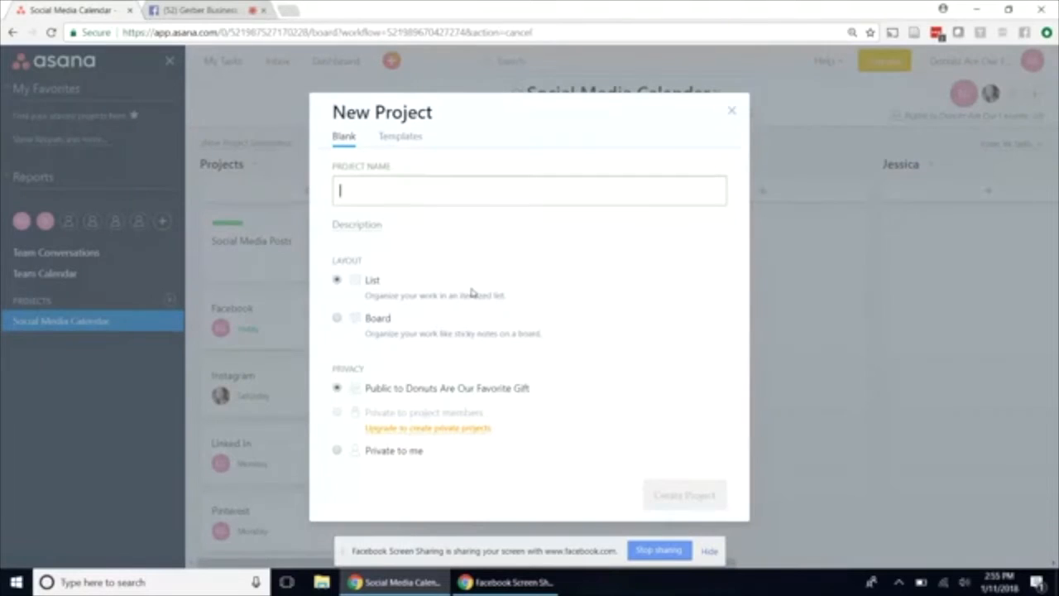
text(Peros)
key(BackSpace)
key(BackSpace)
text(sonal Home Stuff)
click(680, 496)
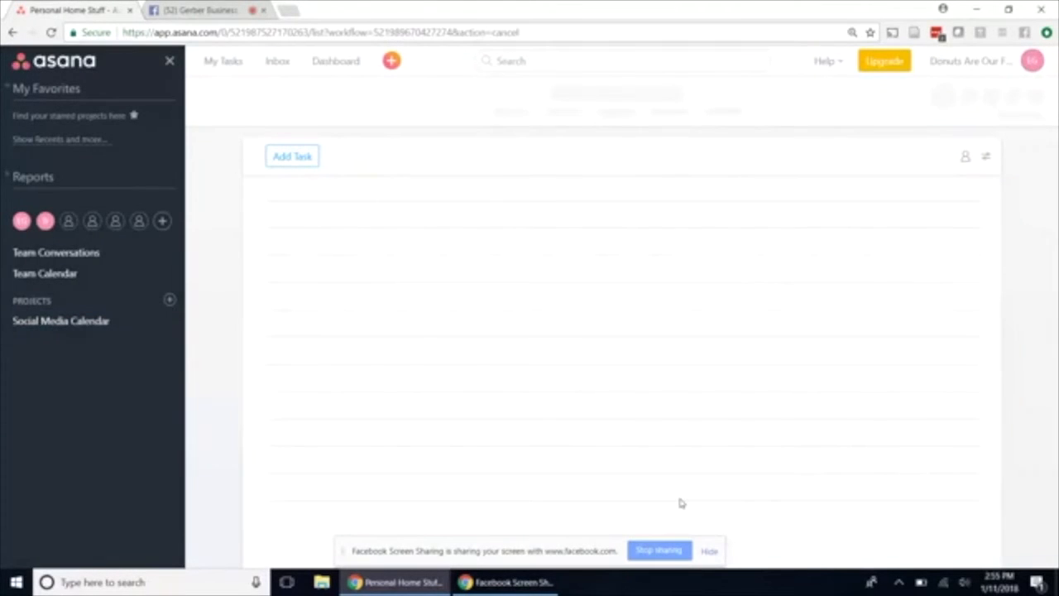
Add two tasks to the Personal Home Stuff list: "Groceries" and "Sock matching".
click(375, 197)
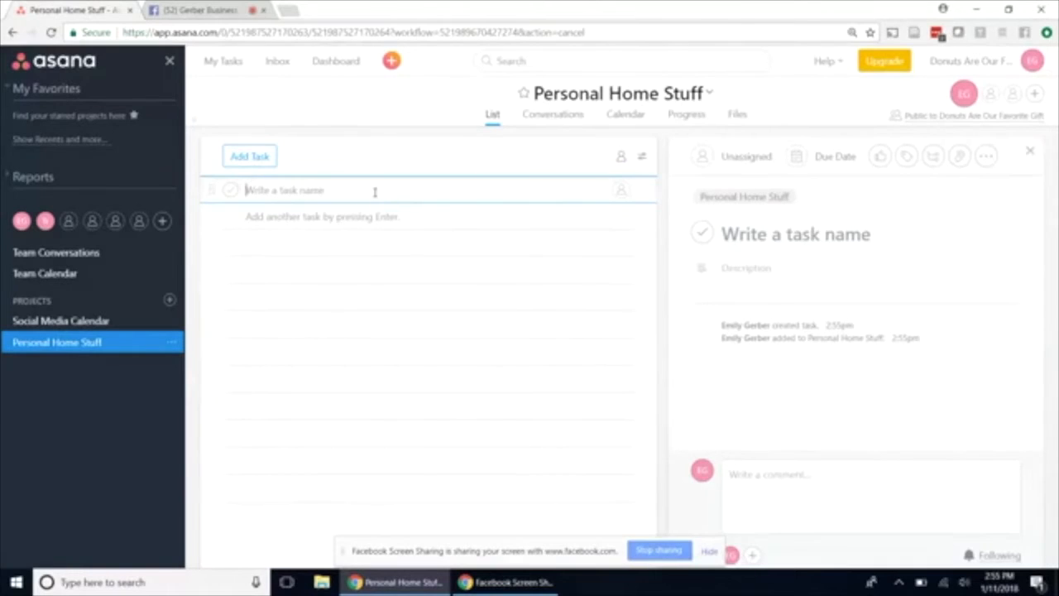
text(Groceries)
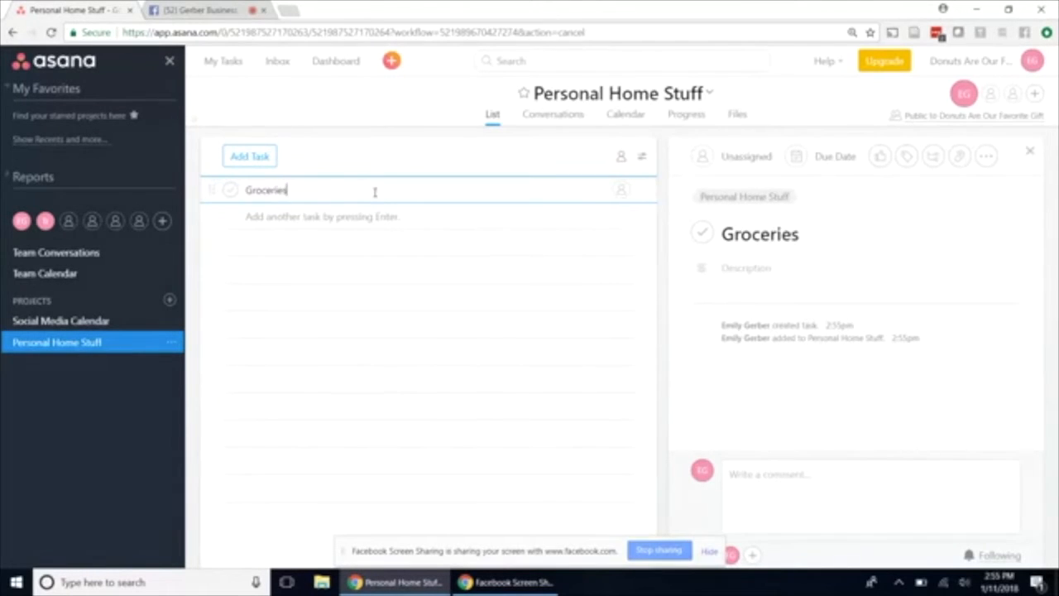
key(Return)
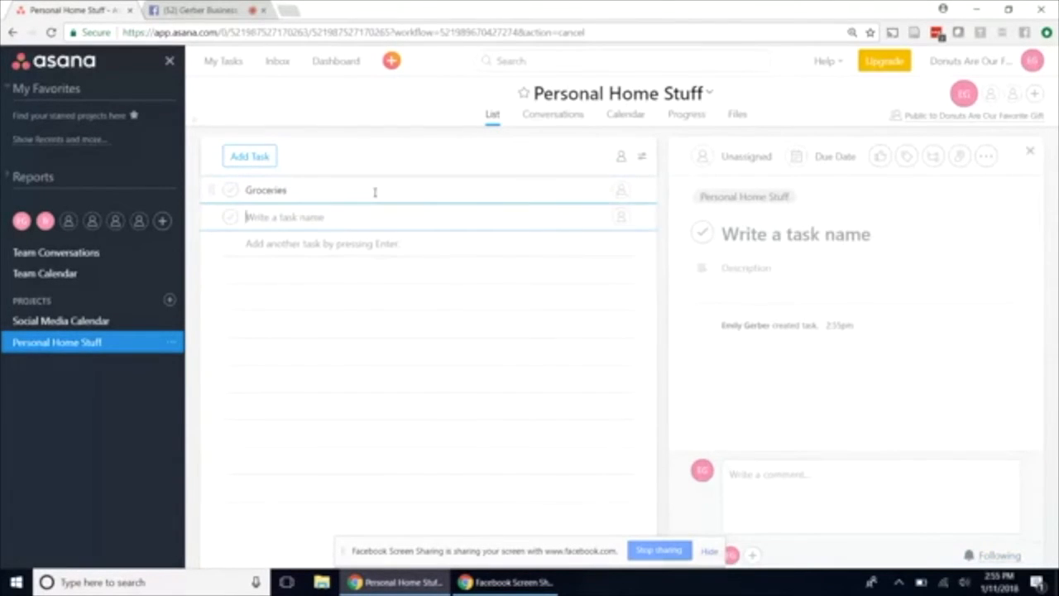
text(Sock matching)
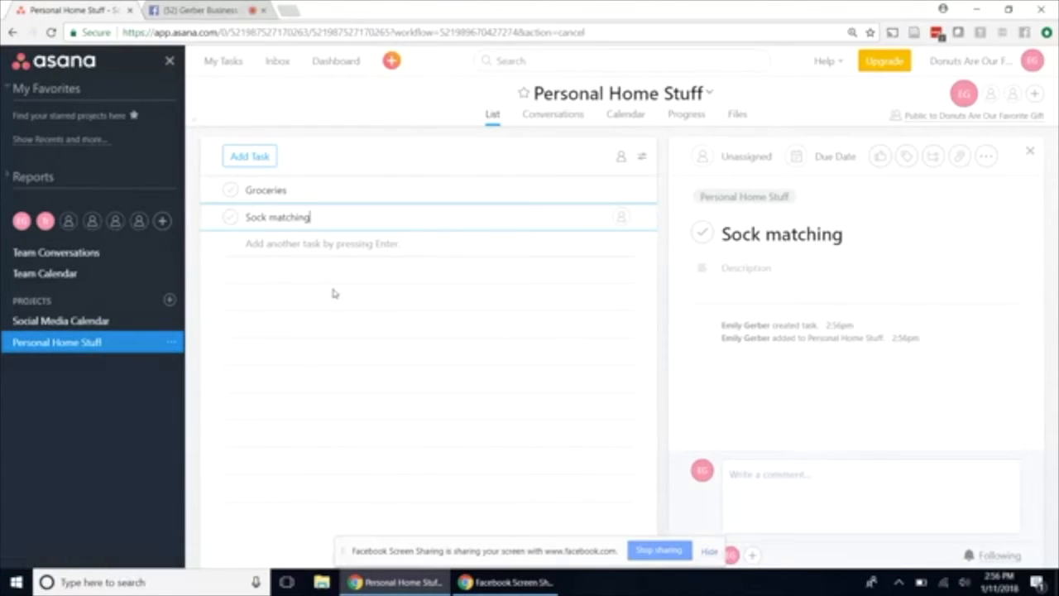
Return to the Social Media Calendar board with the sidebar hidden and open the January Theme task.
click(88, 327)
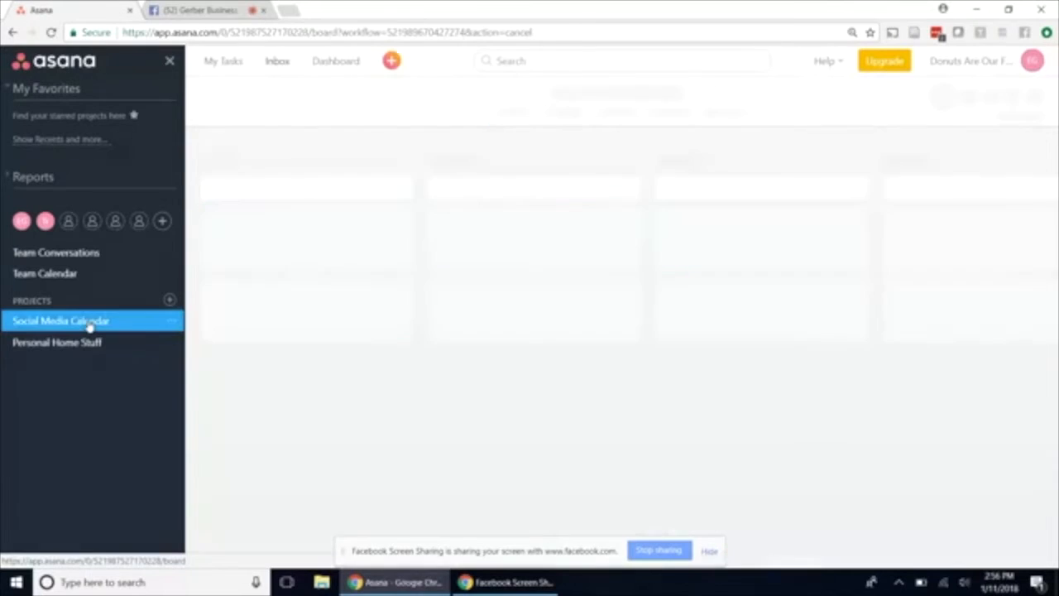
click(169, 63)
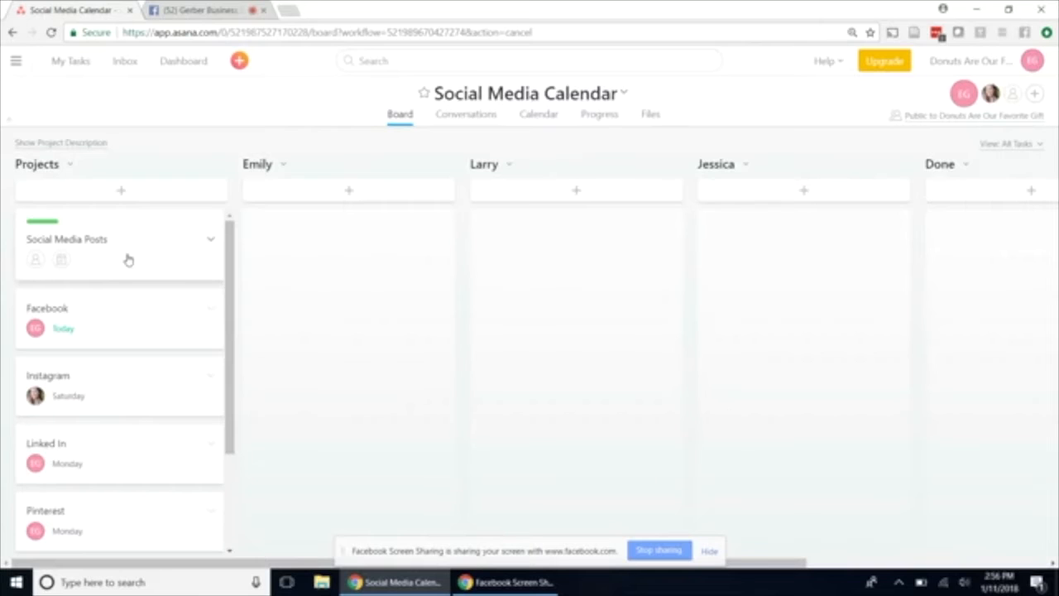
scroll(129, 260, down, 3)
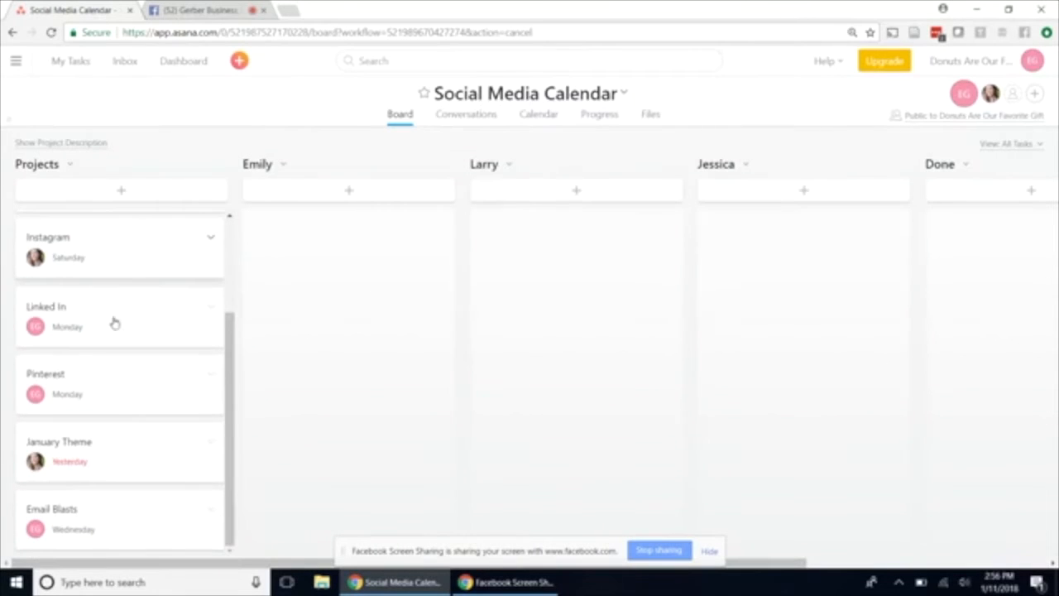
click(124, 463)
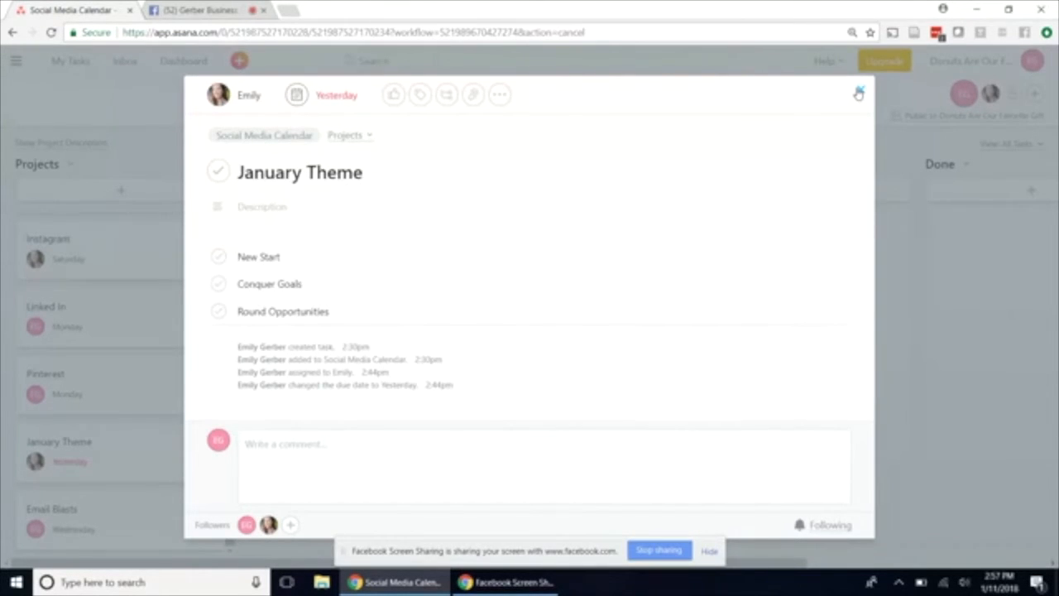
click(371, 434)
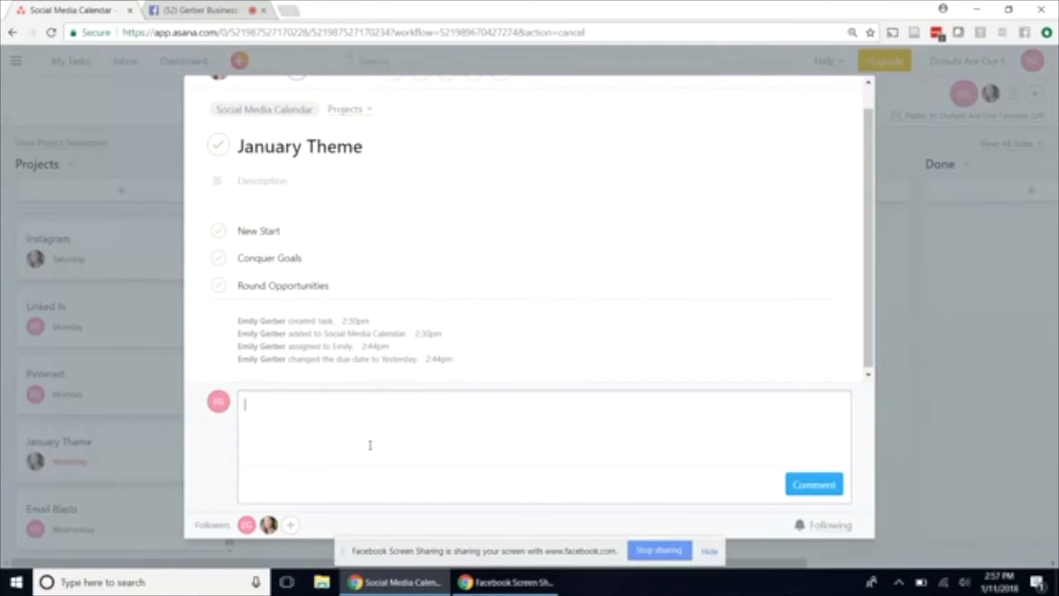
Delete the Conquer Goals and New Start subtasks from the January Theme task.
click(318, 262)
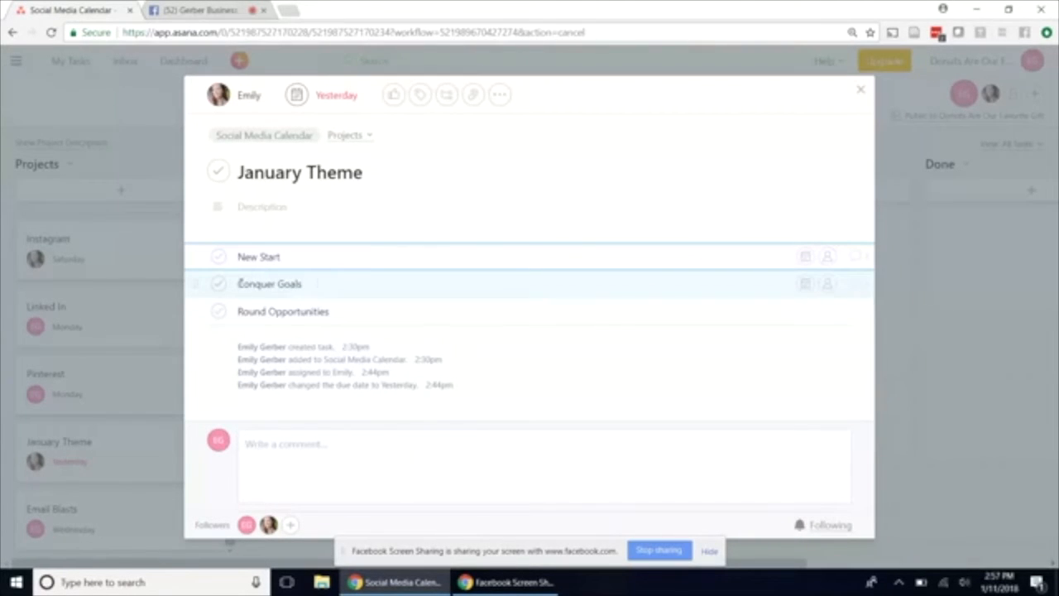
drag(319, 283, 219, 286)
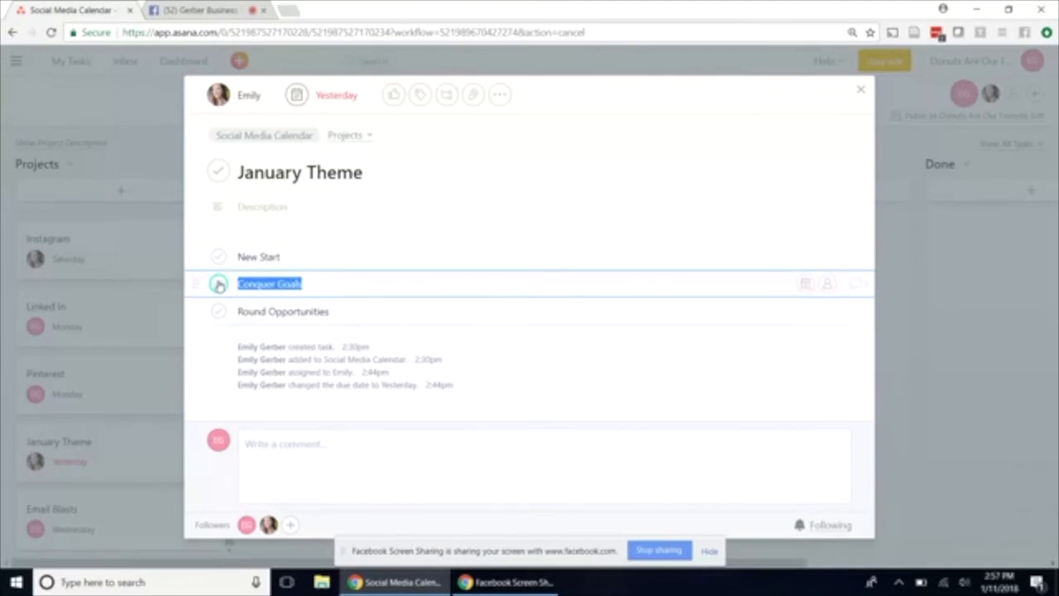
key(BackSpace)
key(BackSpace)
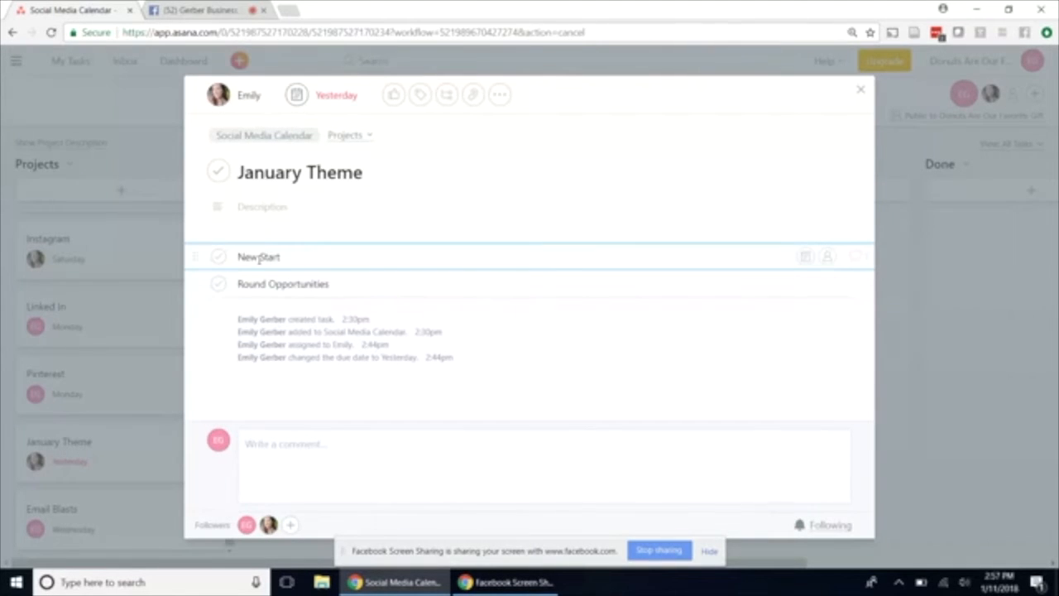
drag(289, 257, 179, 260)
key(BackSpace)
key(BackSpace)
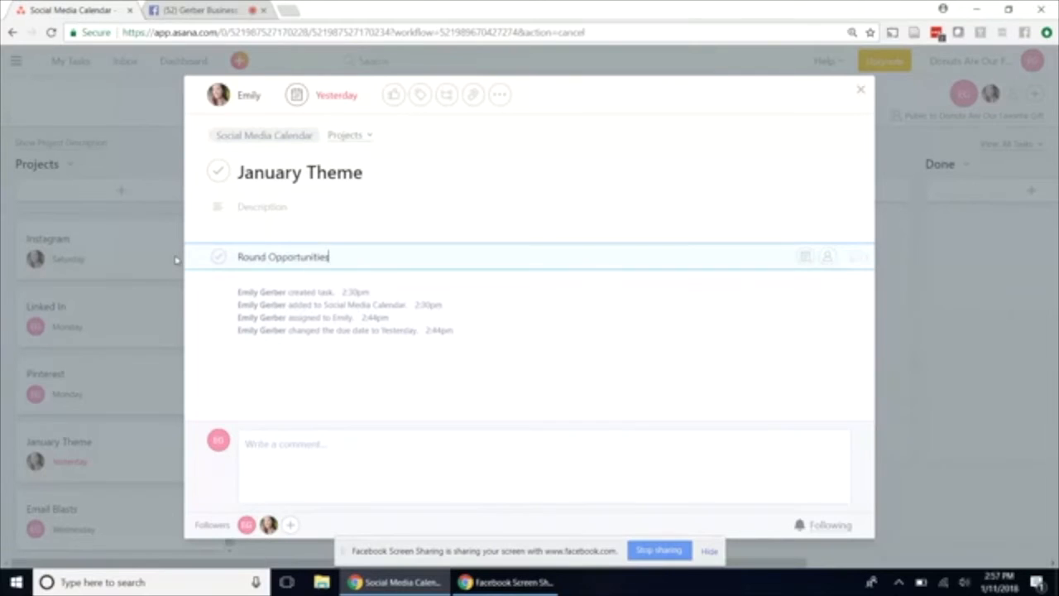
Mark the Round Opportunities subtask and the January Theme task as complete, and close the task details.
click(219, 257)
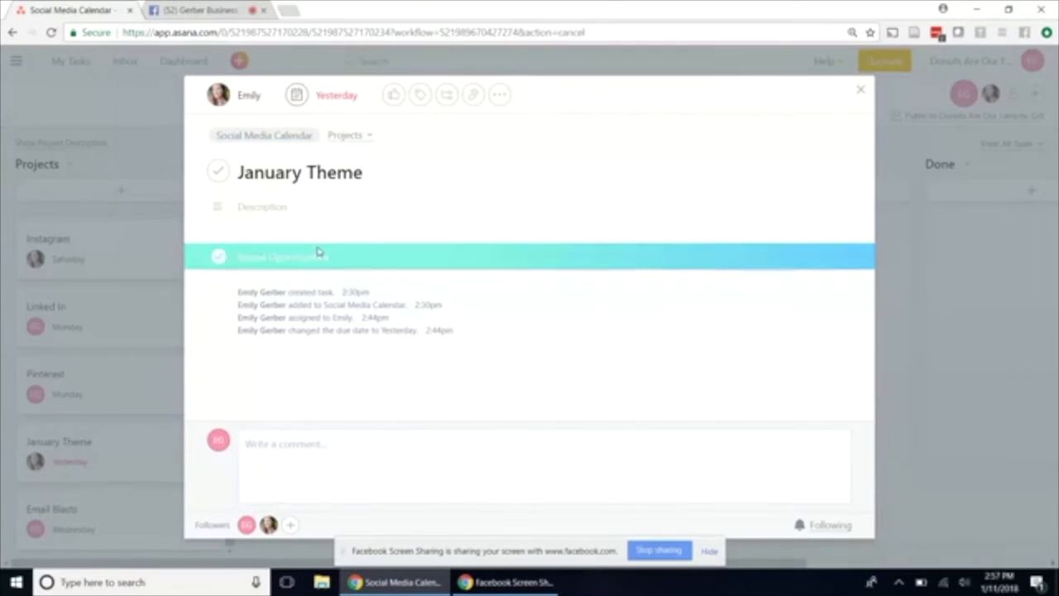
click(217, 170)
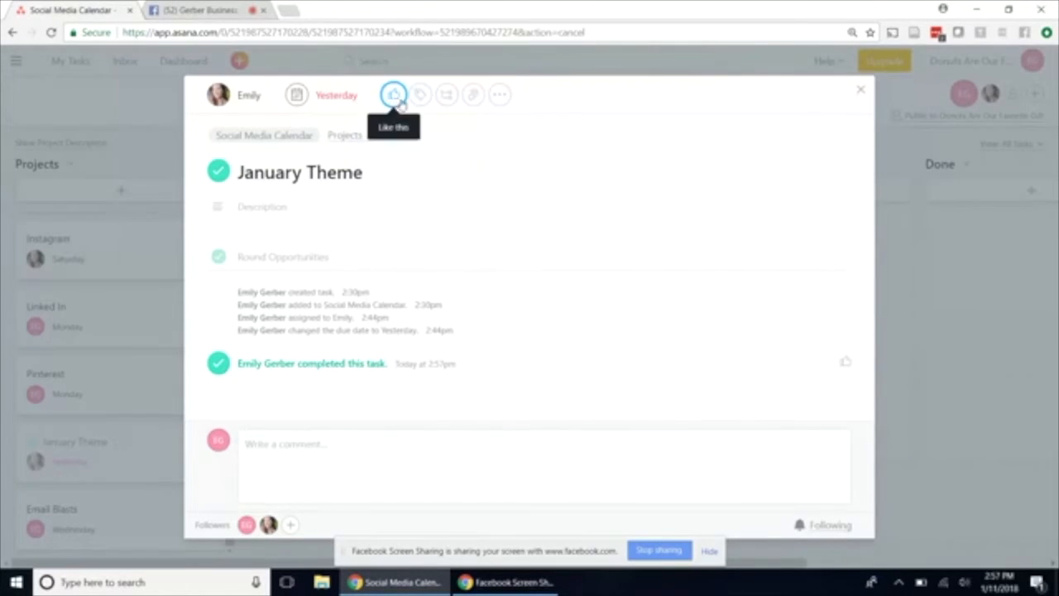
click(500, 95)
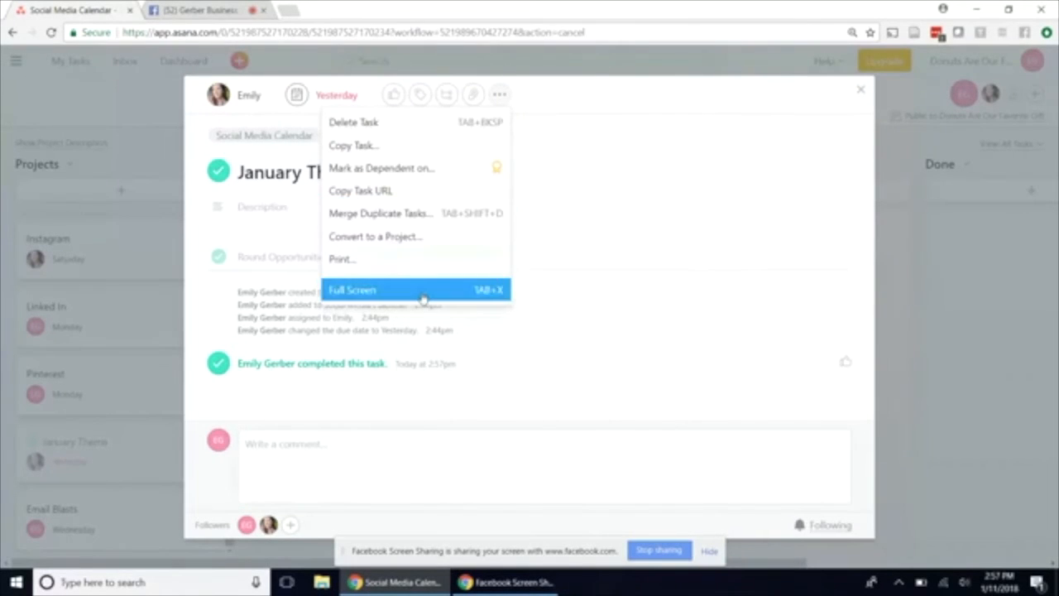
click(582, 101)
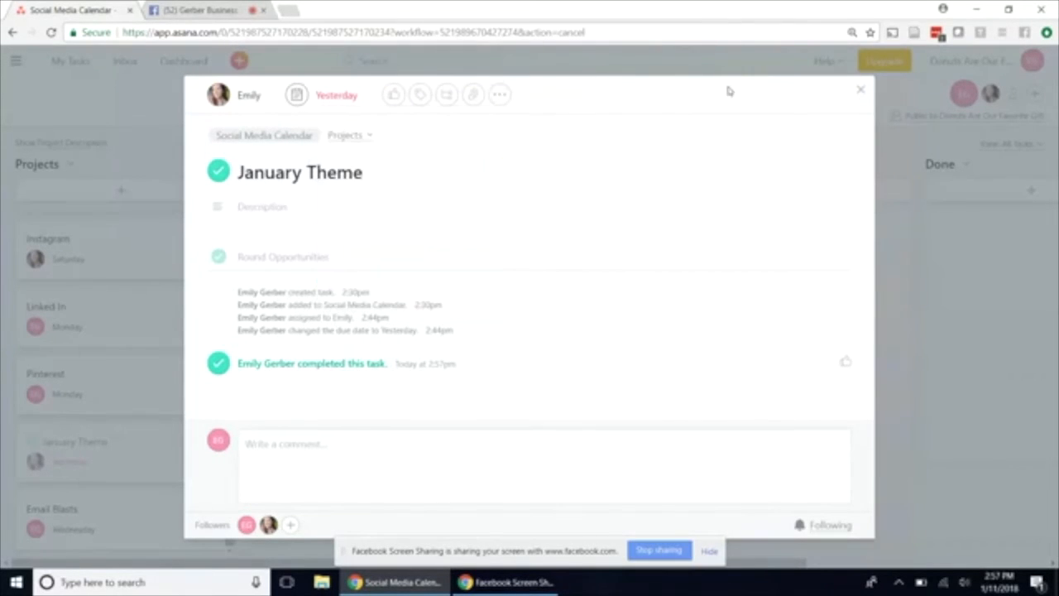
click(861, 94)
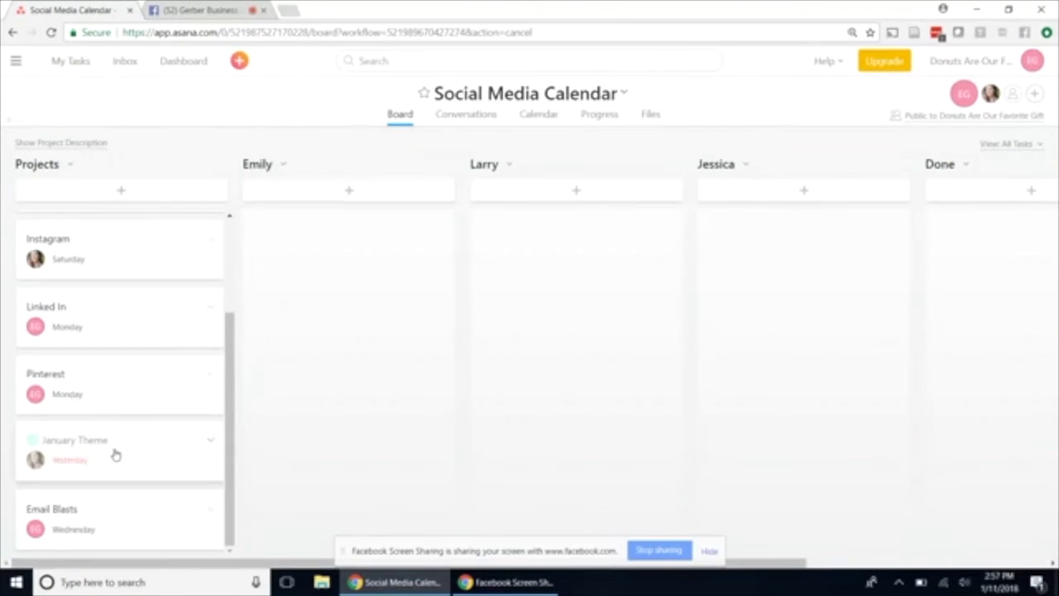
Move the January Theme card from the Projects column to the Done column.
drag(115, 455, 918, 250)
scroll(919, 250, left, 2)
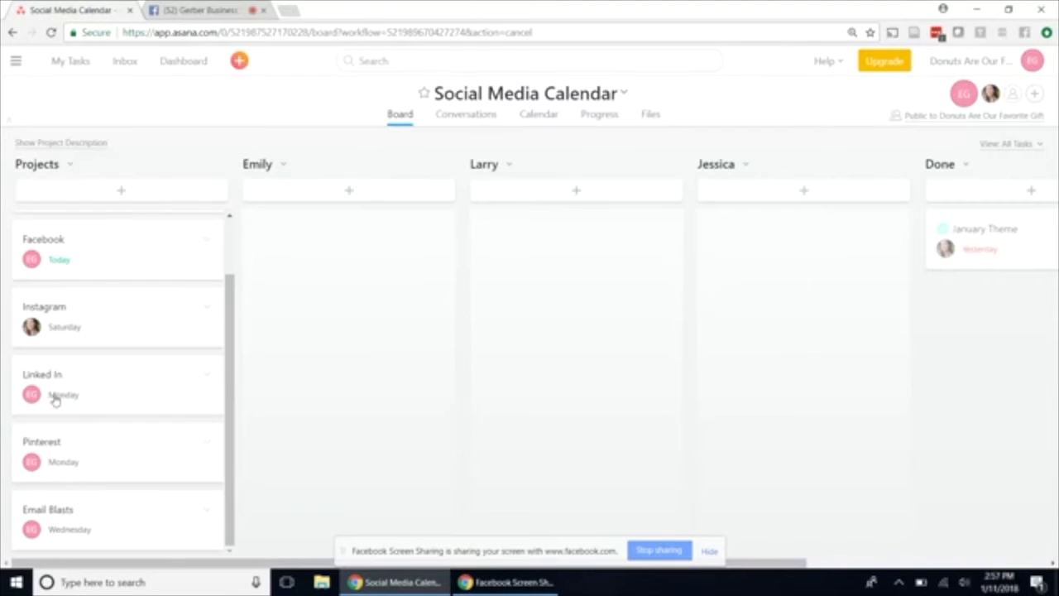
Open the Social Media Posts task and review its subtasks grouped by weekday theme.
scroll(118, 334, up, 1)
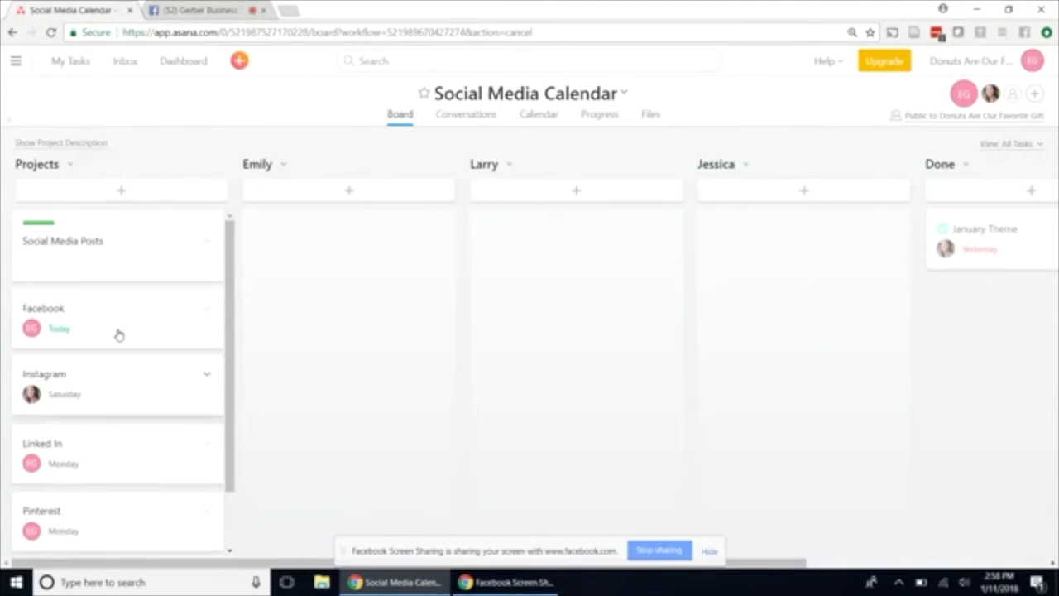
click(129, 232)
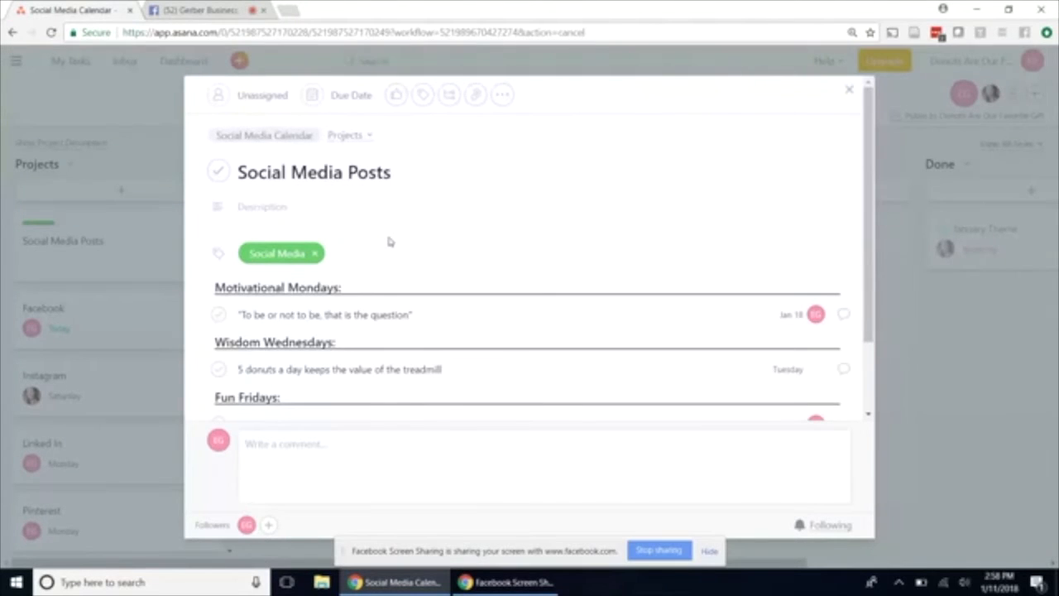
scroll(385, 230, down, 1)
scroll(388, 239, down, 1)
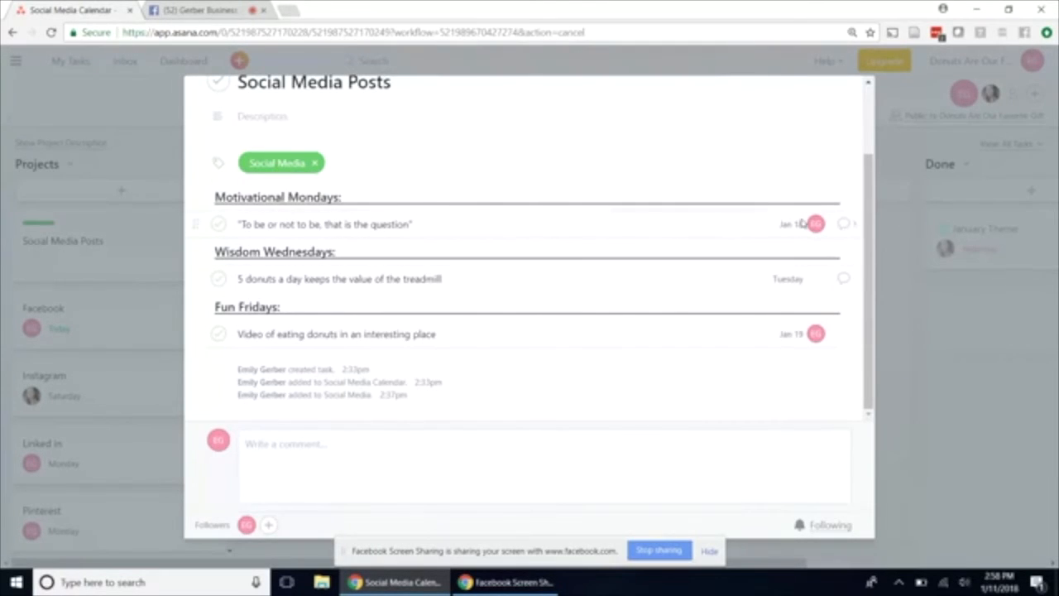
View the details and attached image of the "To be or not to be, that is the question" subtask, and return to its parent task.
click(843, 223)
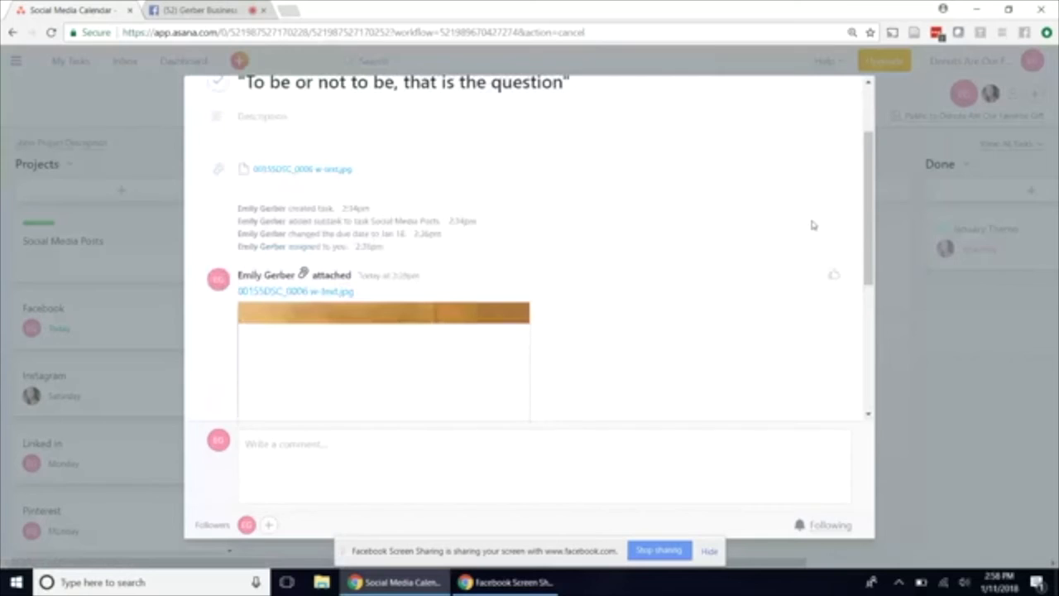
scroll(635, 287, up, 2)
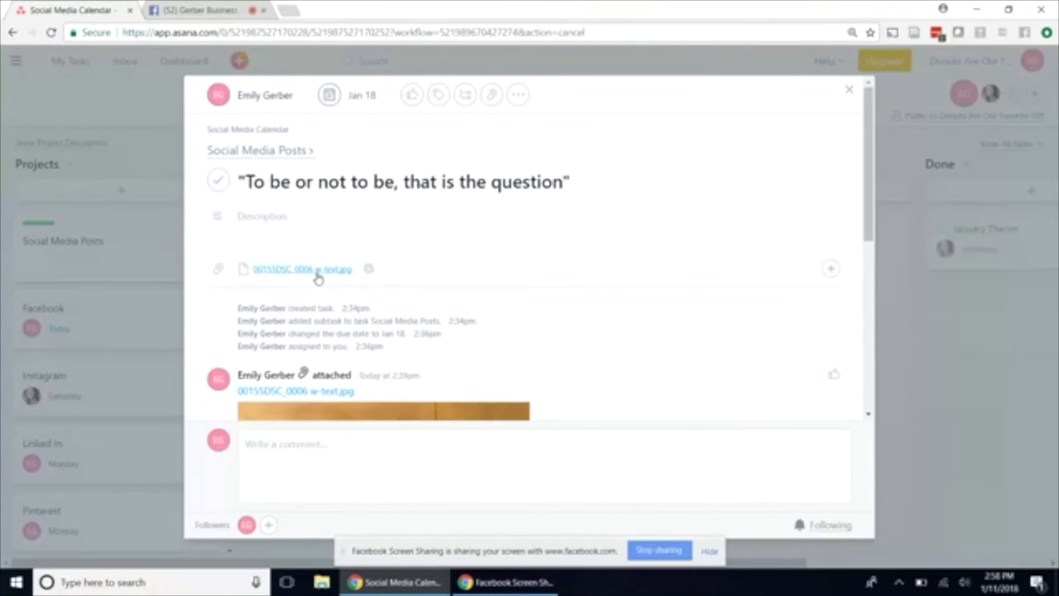
scroll(533, 351, down, 3)
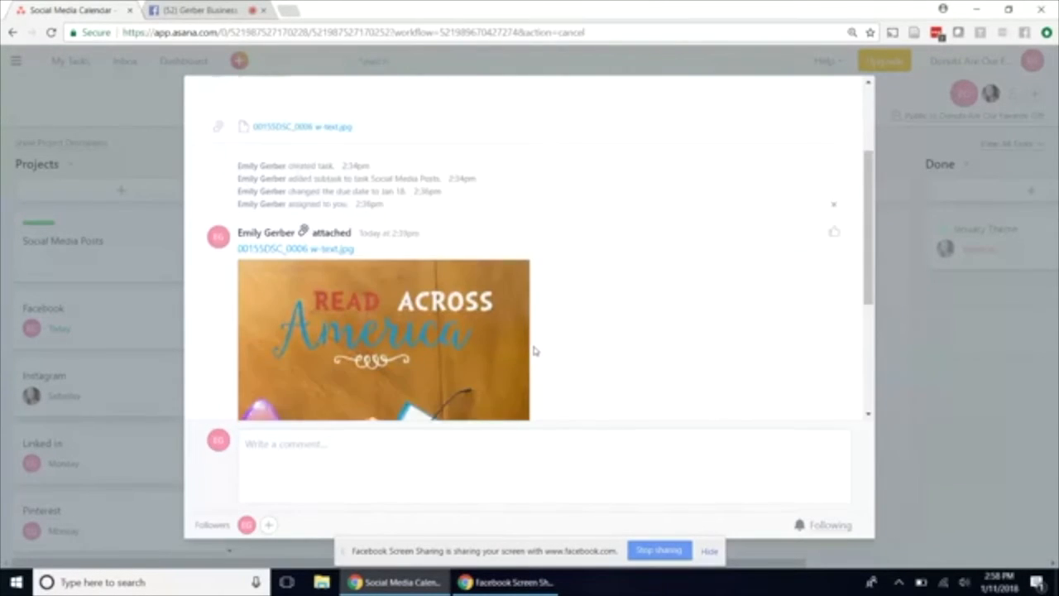
scroll(534, 350, down, 2)
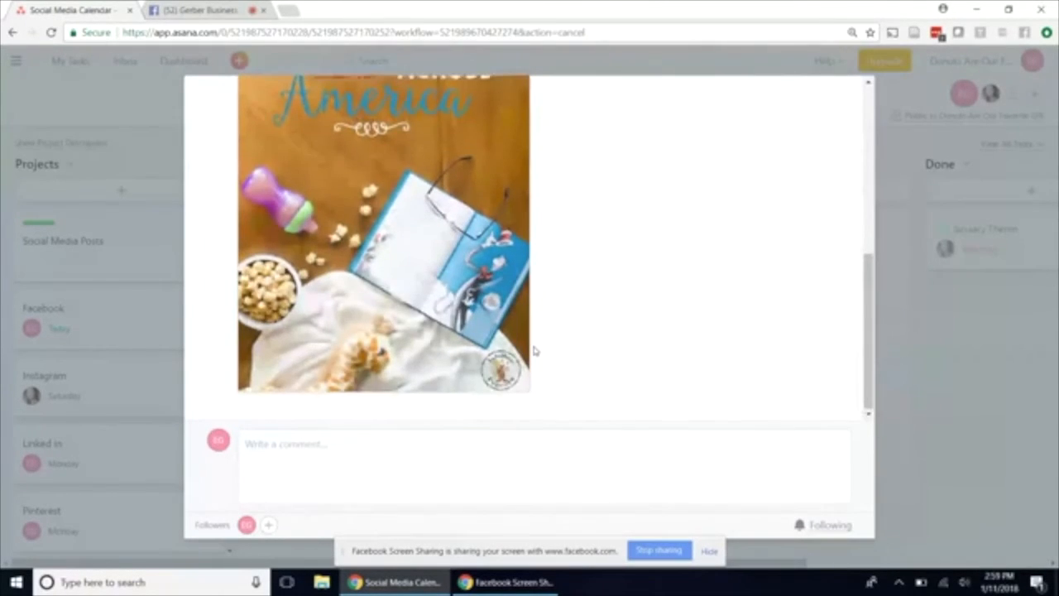
scroll(533, 351, up, 5)
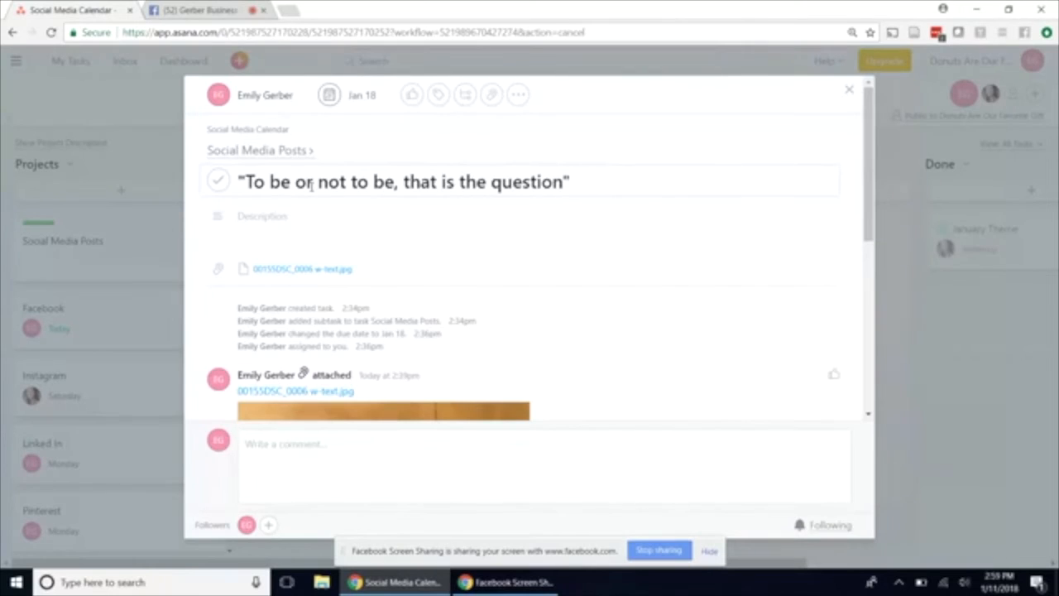
click(273, 152)
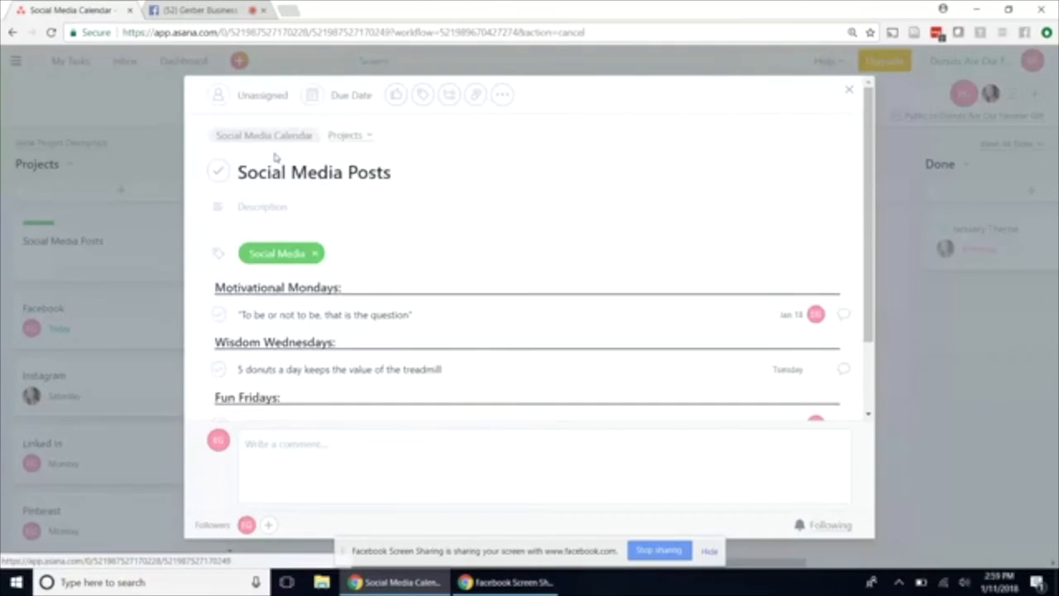
Add the prefix "Jan 15:" to the name of the subtask under Motivational Mondays.
scroll(518, 309, down, 1)
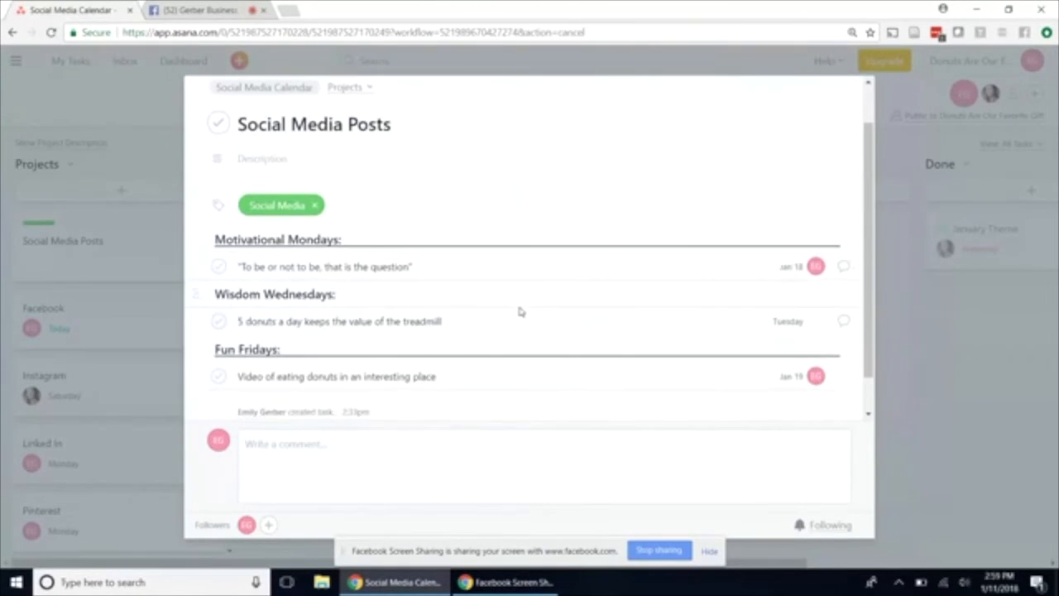
scroll(520, 310, down, 1)
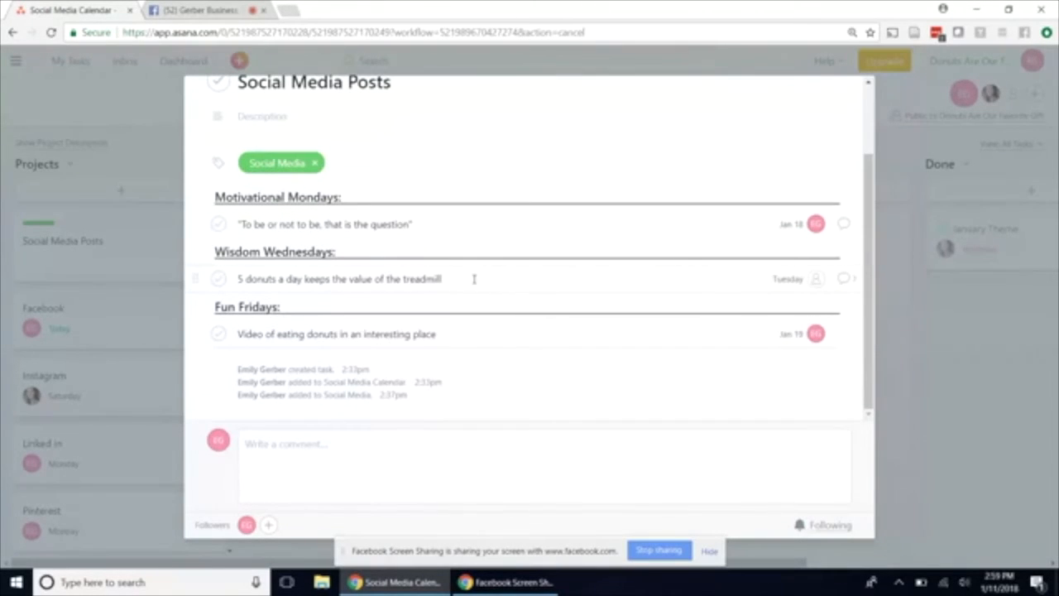
click(239, 224)
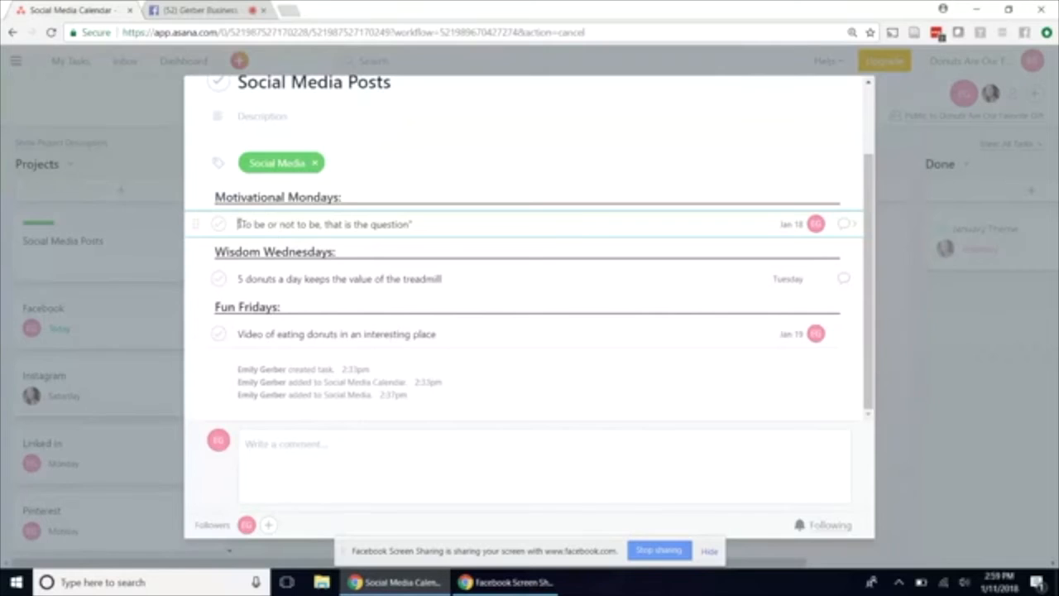
text(Jan 15:)
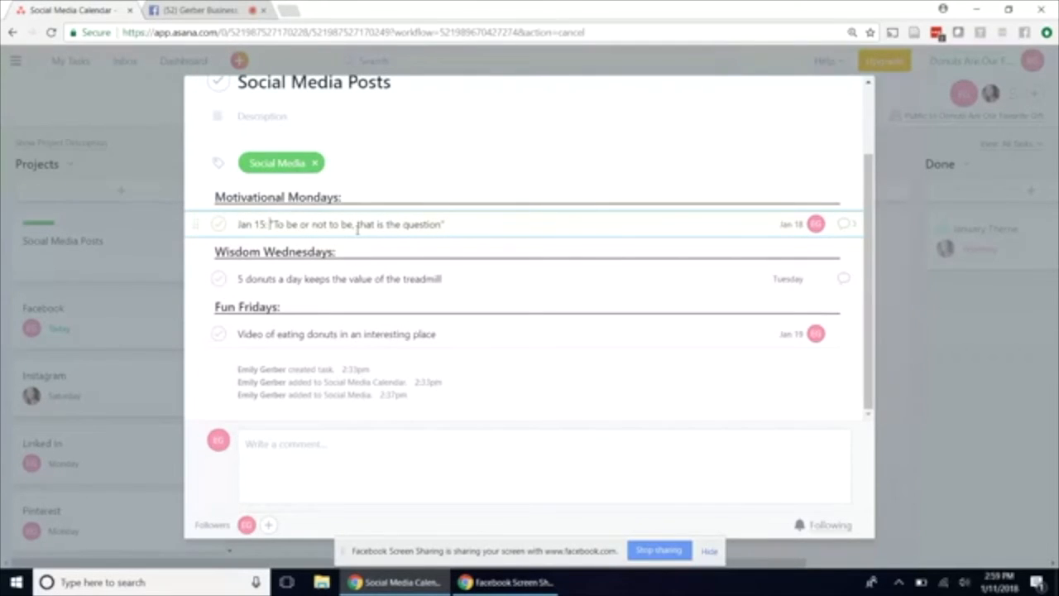
Open the "5 donuts a day keeps the value of the treadmill" subtask and review its title and description text.
click(451, 285)
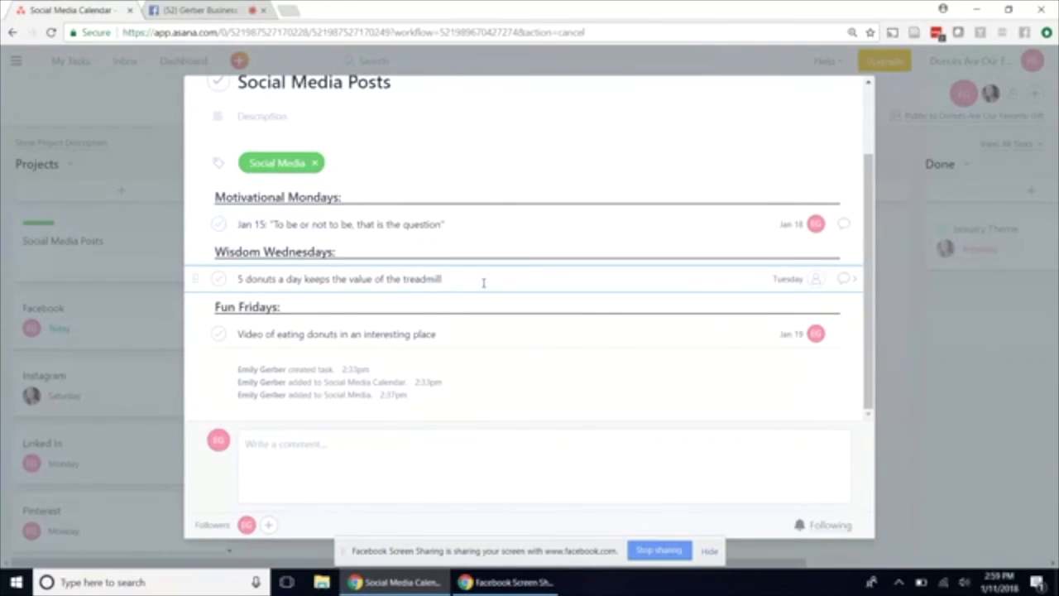
click(843, 280)
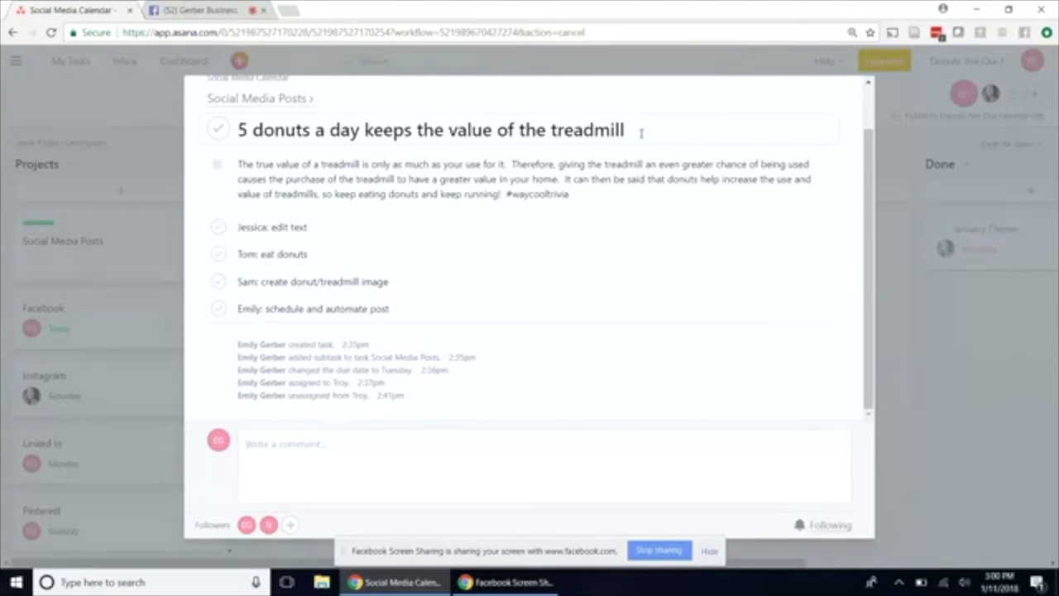
drag(641, 133, 236, 133)
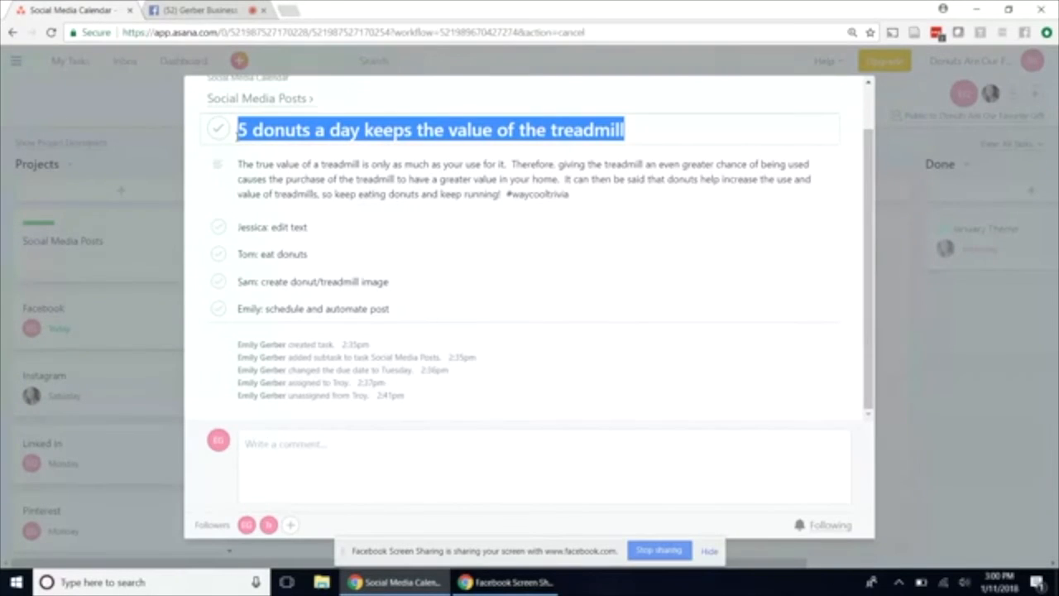
click(413, 178)
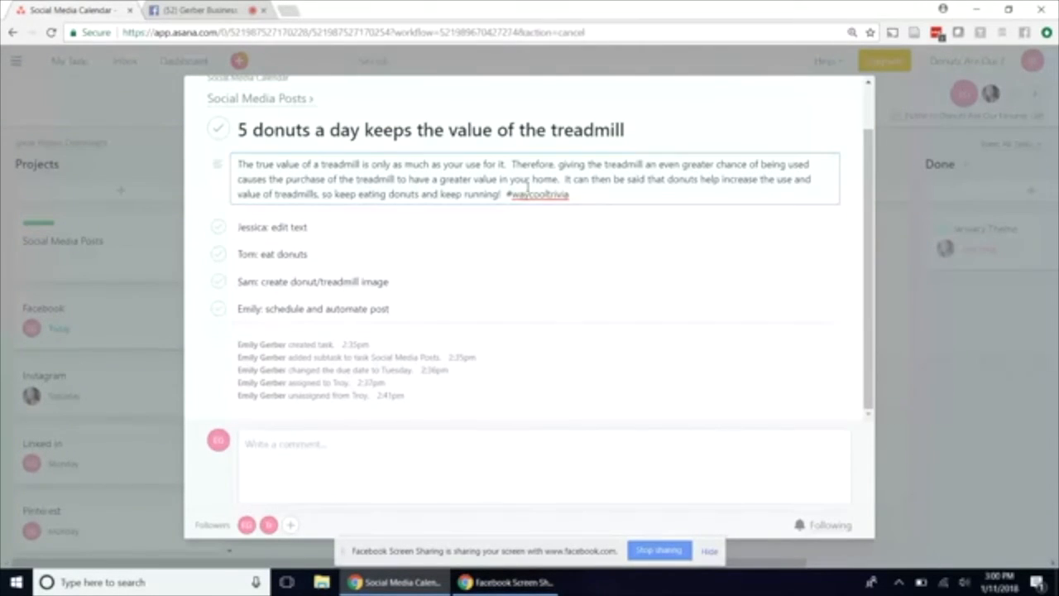
drag(569, 194, 234, 154)
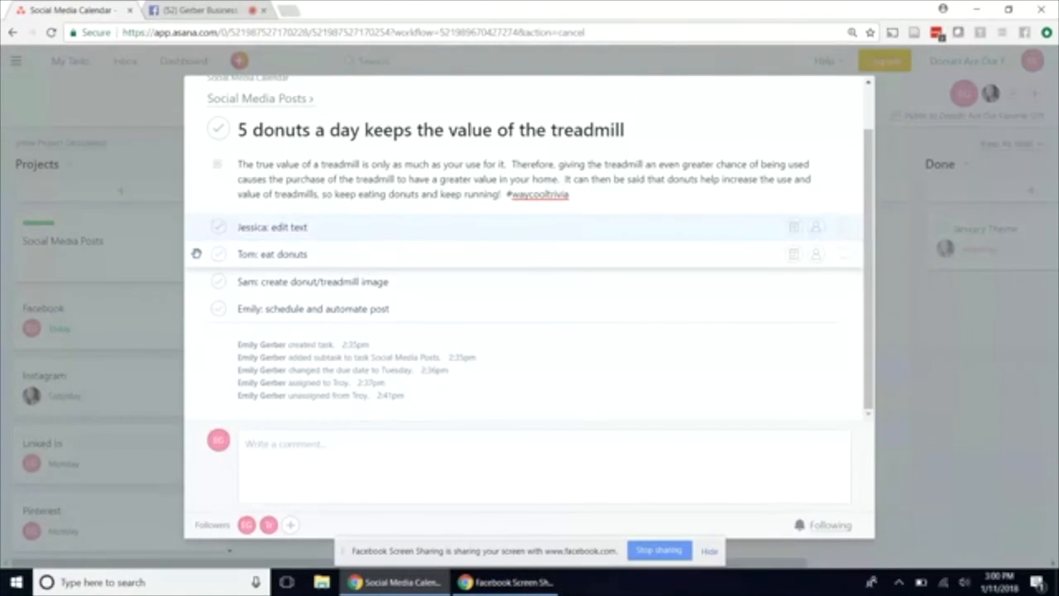
Move the "eat donuts" subtask above the "edit text" one, and return to the parent Social Media Posts task.
drag(196, 253, 197, 223)
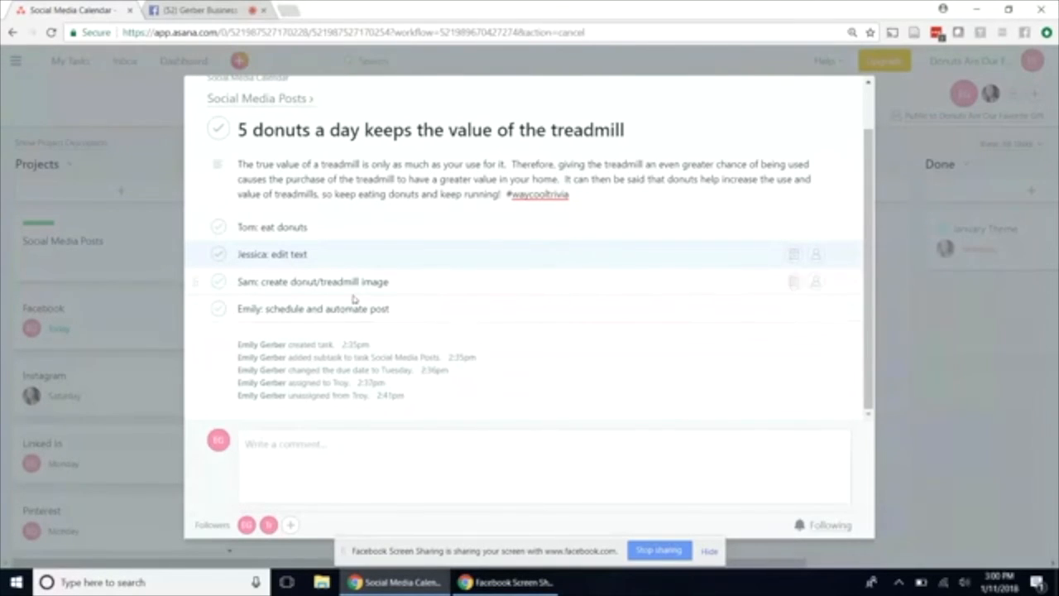
scroll(367, 308, up, 1)
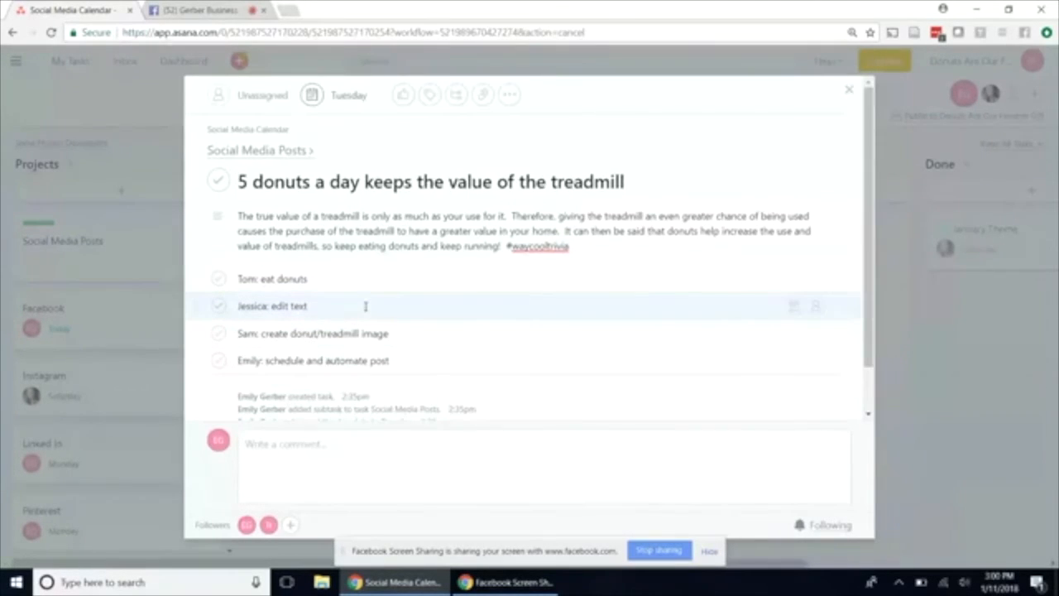
click(247, 155)
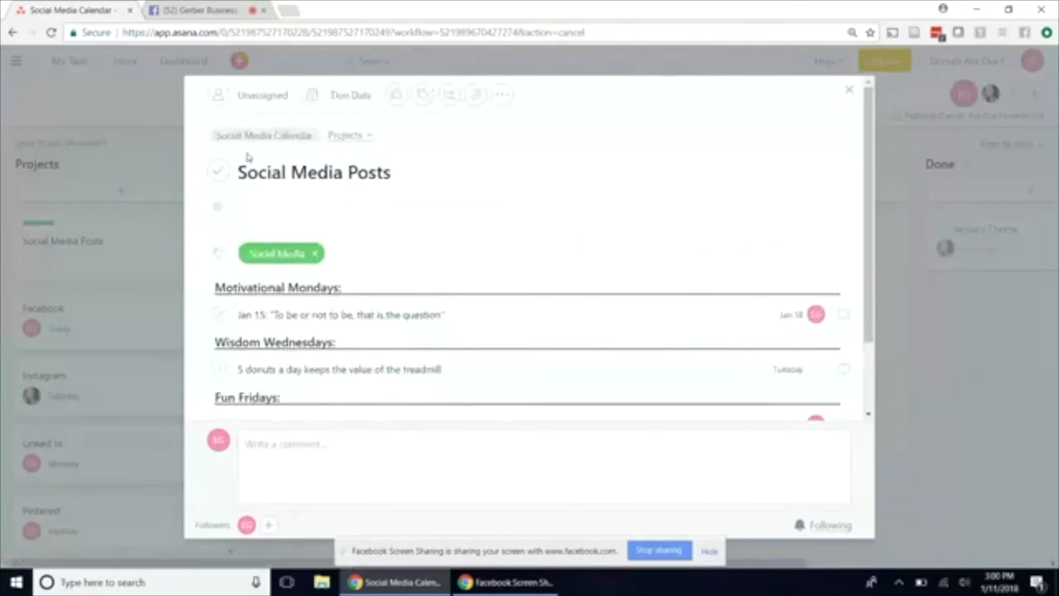
Review the Motivational Mondays, Wisdom Wednesdays and Fun Fridays sections of the Social Media Posts task, and close the task.
scroll(410, 257, down, 1)
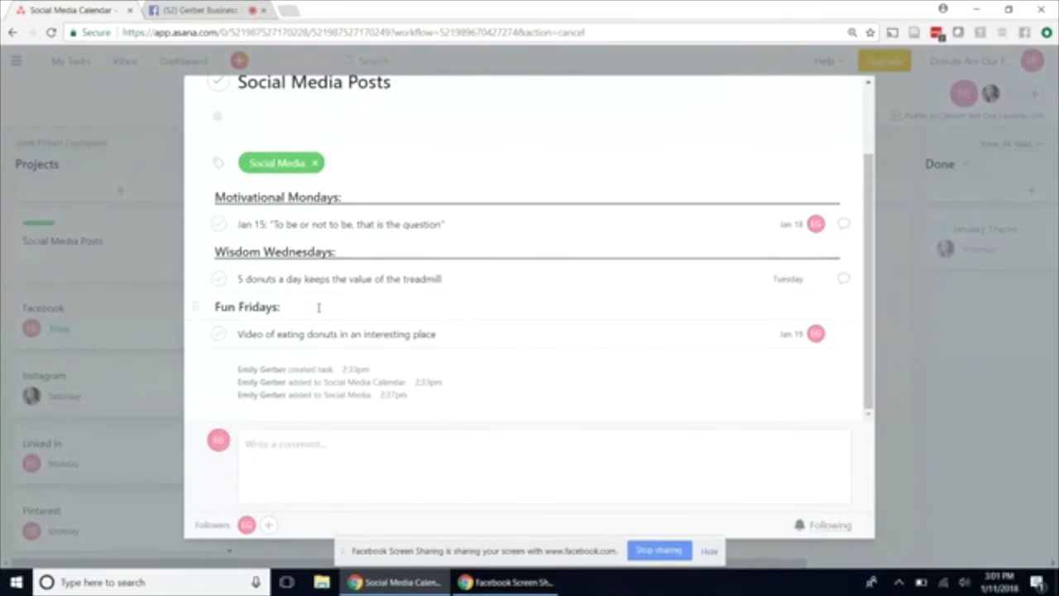
scroll(319, 306, up, 1)
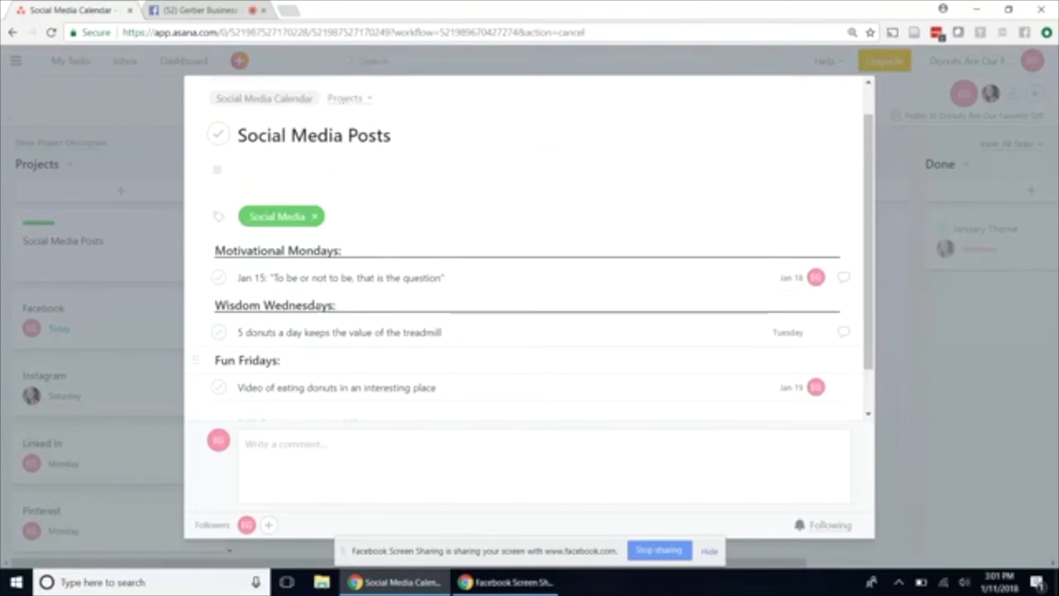
scroll(318, 308, up, 1)
scroll(319, 308, down, 2)
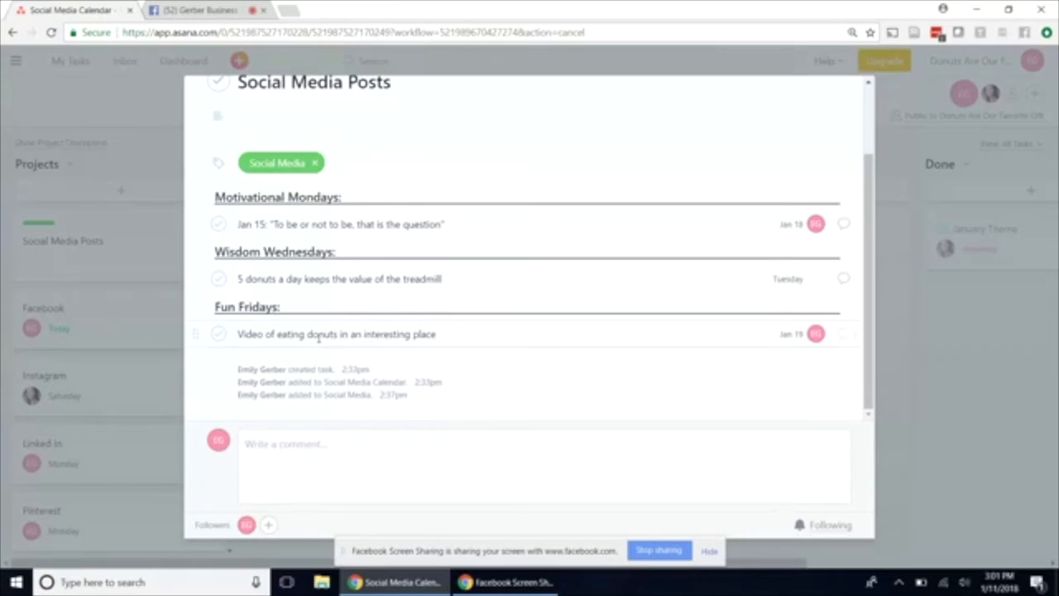
scroll(319, 336, up, 1)
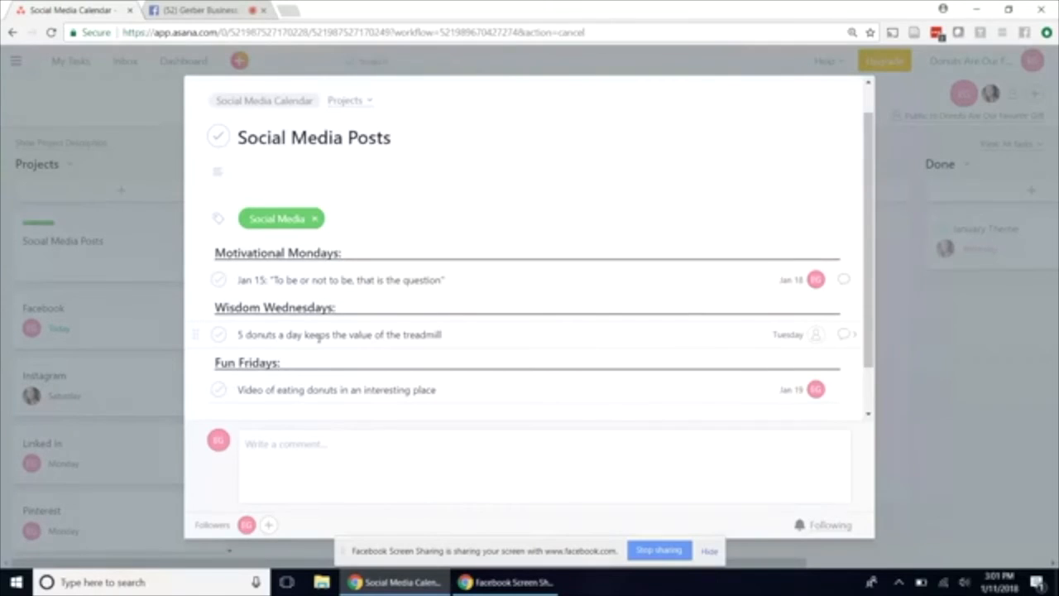
scroll(318, 337, up, 1)
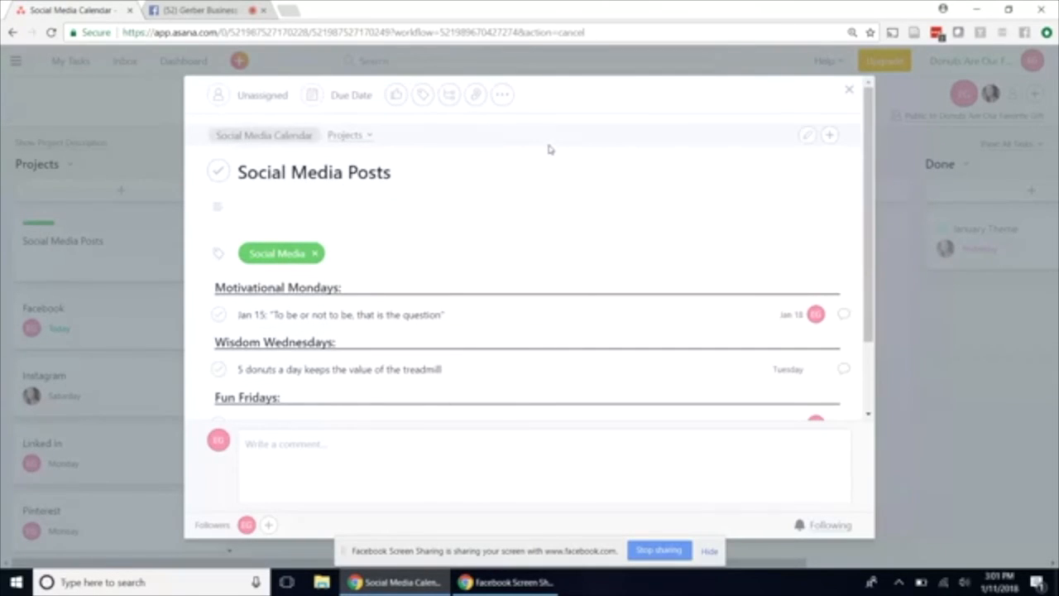
click(849, 89)
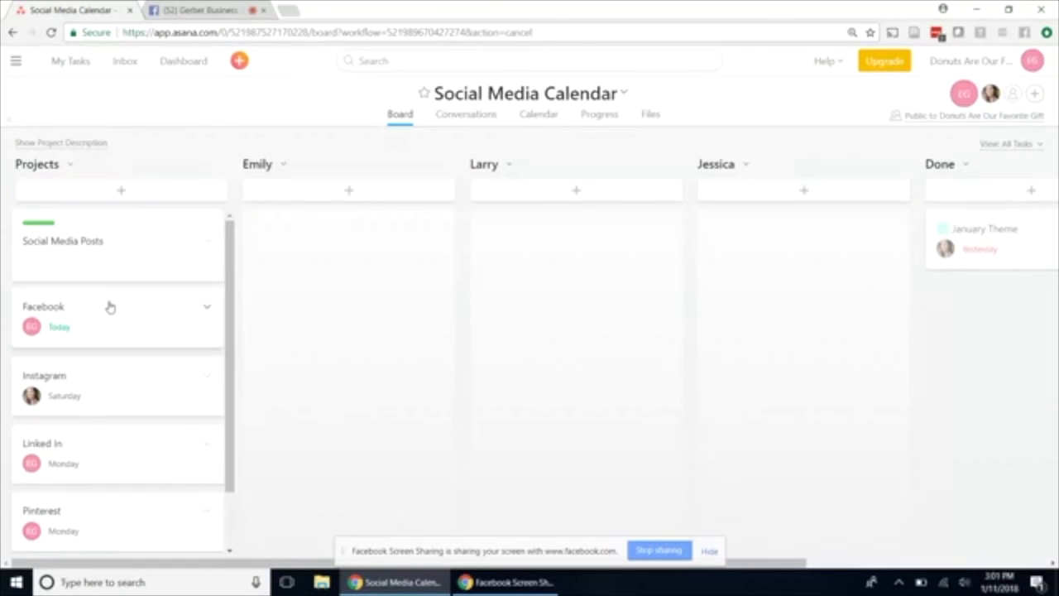
Look through the cards in the Projects column and view the details of the Social Media Posts and Facebook tasks.
scroll(89, 326, down, 2)
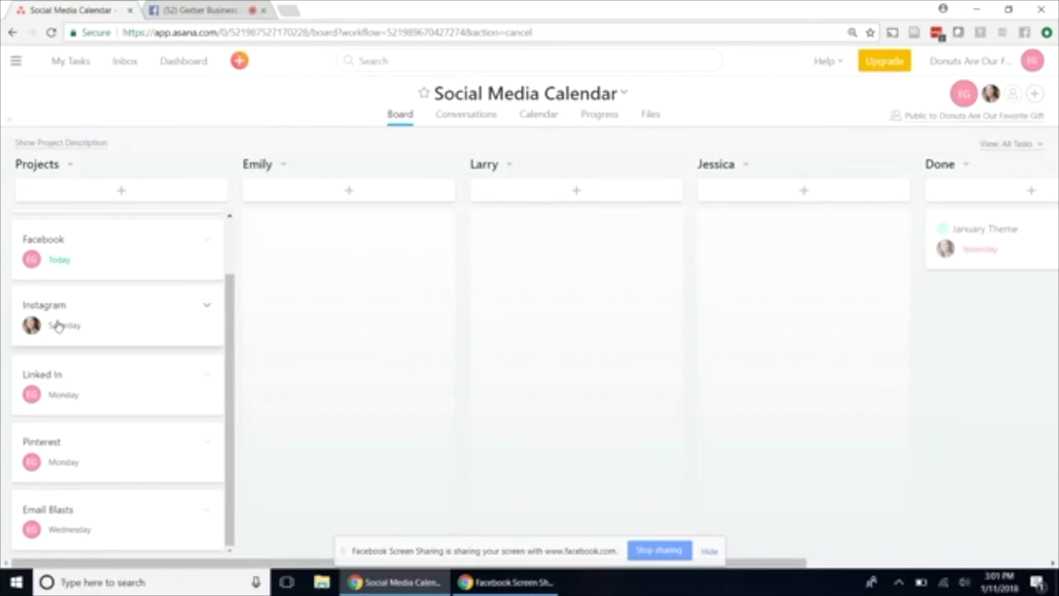
scroll(106, 285, up, 2)
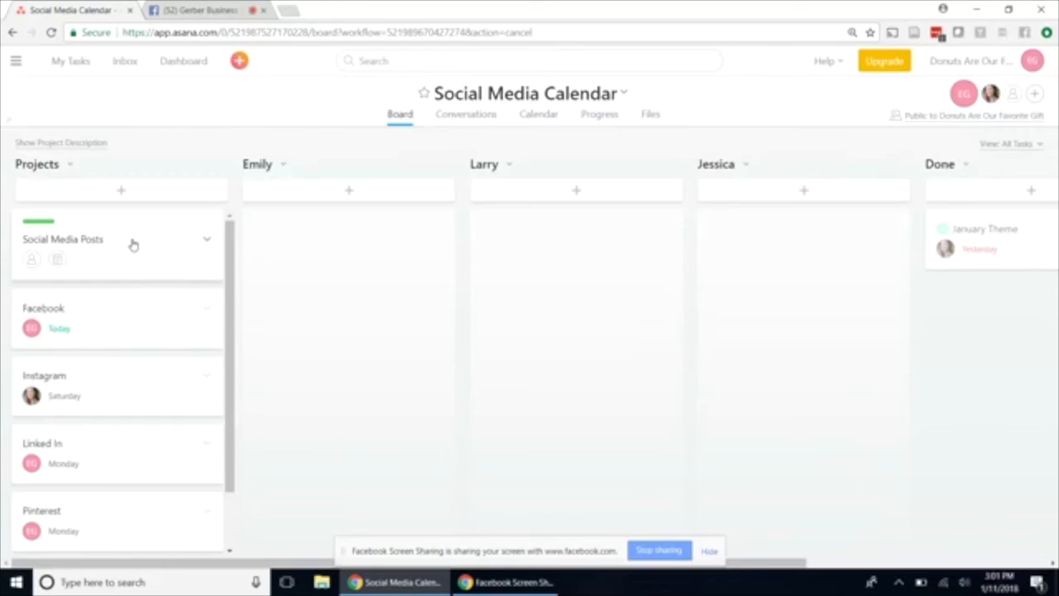
click(132, 241)
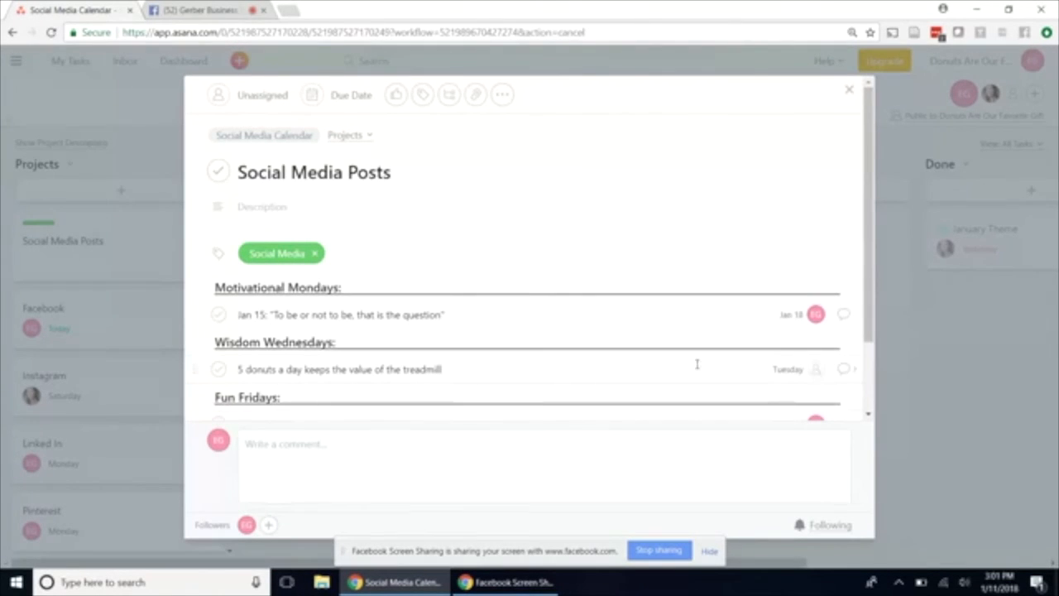
click(850, 92)
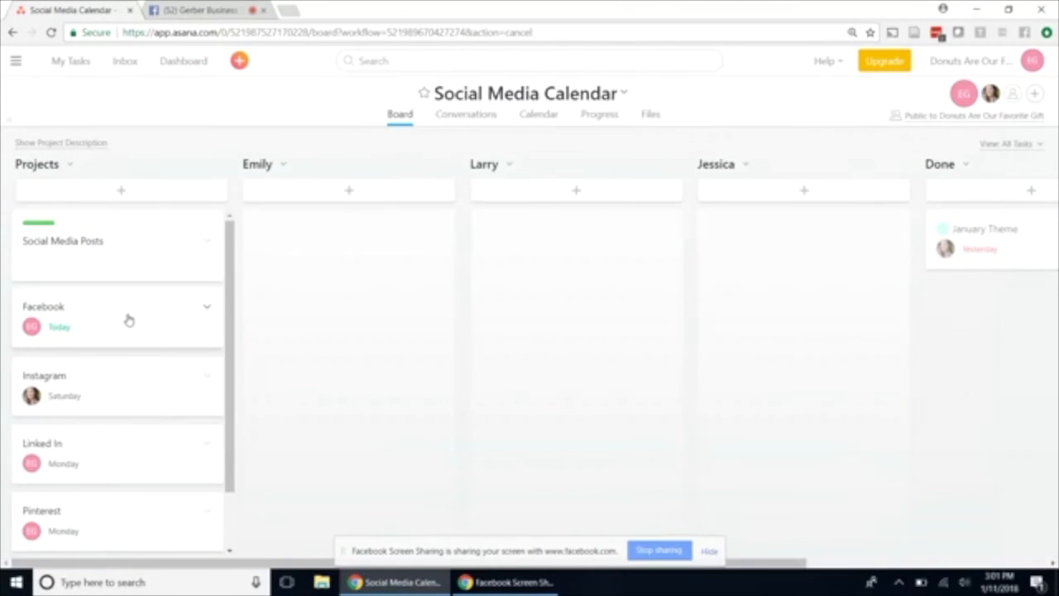
scroll(122, 456, down, 2)
scroll(123, 456, up, 2)
click(106, 322)
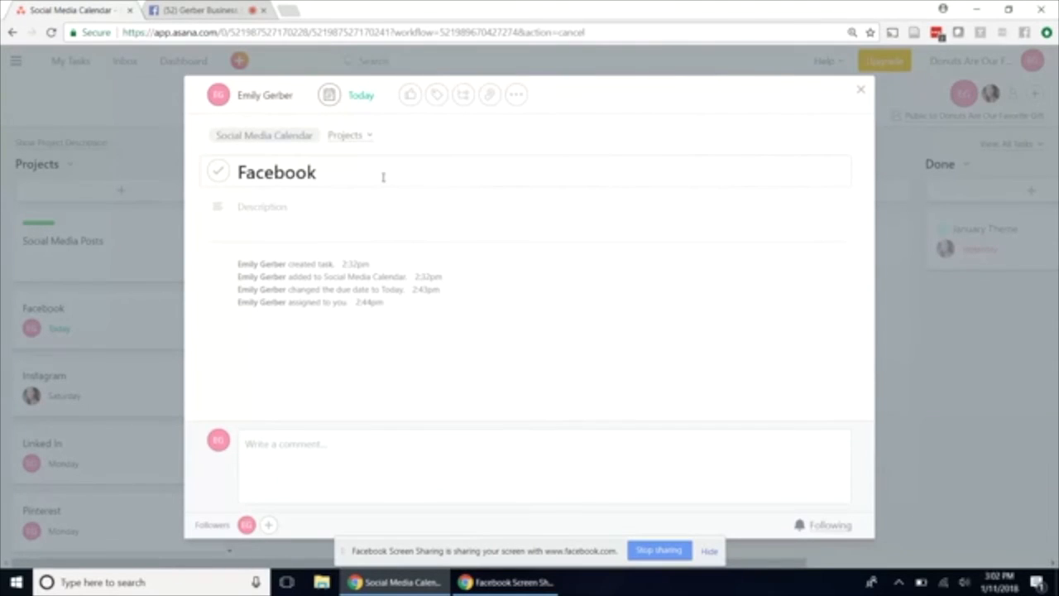
click(861, 95)
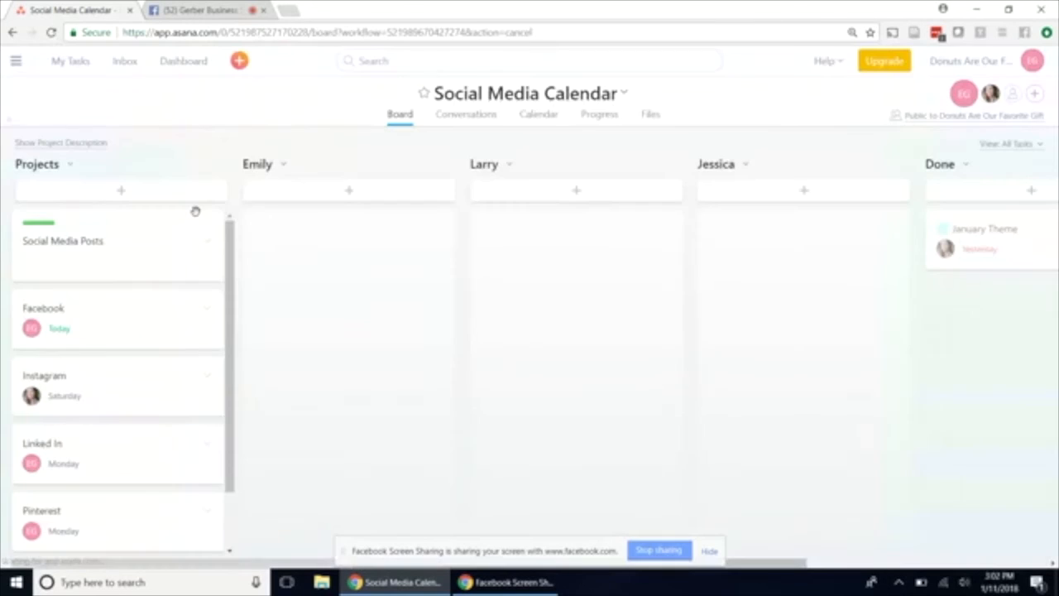
Move the Instagram, Facebook and Linked In cards from Projects to the first, second and third team-member columns respectively.
scroll(146, 409, down, 1)
scroll(146, 411, down, 1)
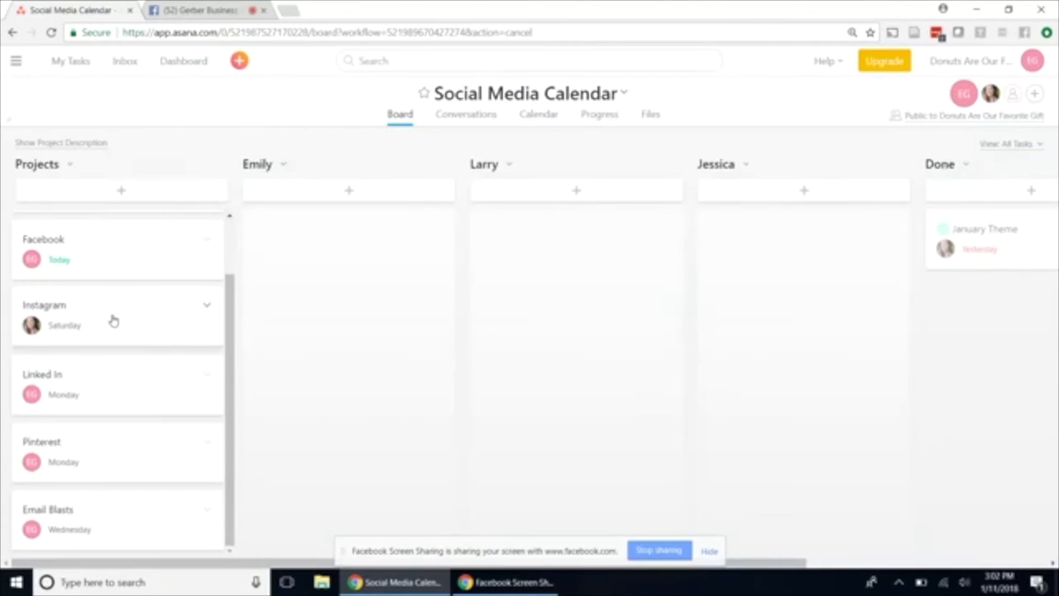
drag(113, 321, 350, 246)
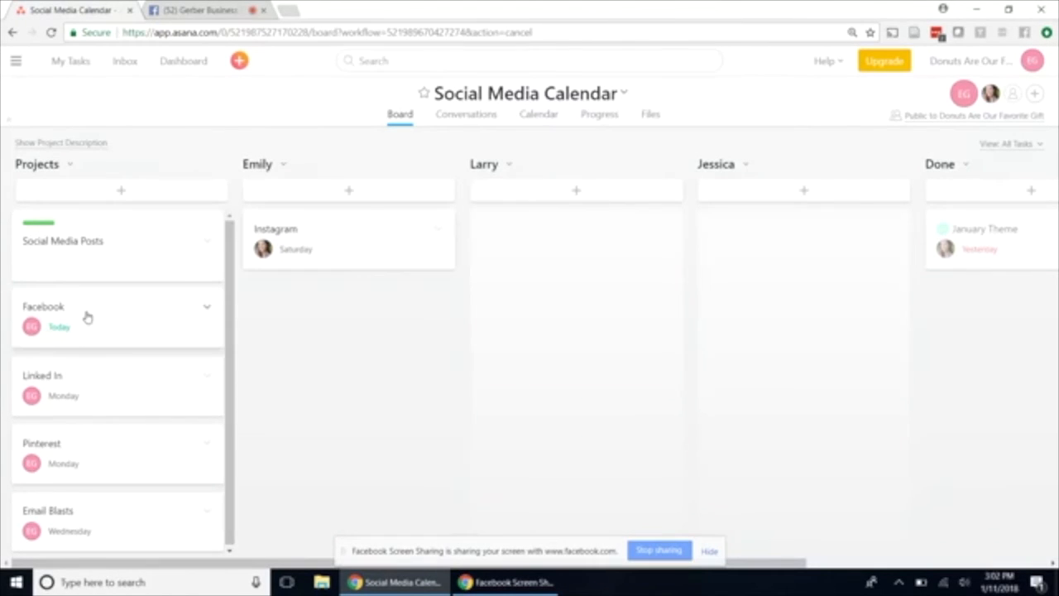
drag(90, 317, 559, 249)
drag(142, 319, 822, 237)
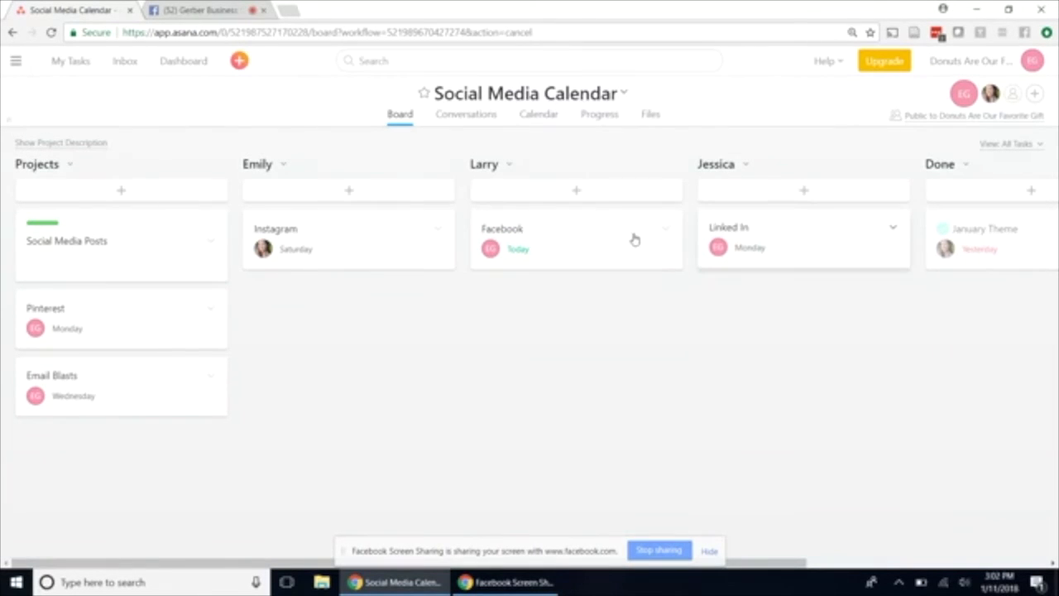
View the details of the Email Blasts task and the completed January Theme task, closing each one.
click(115, 385)
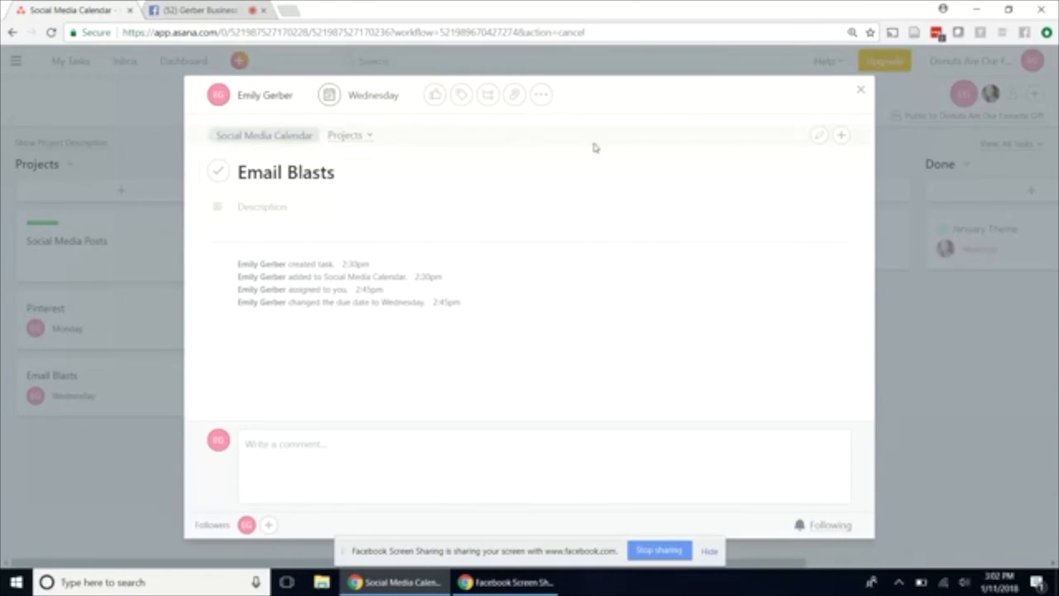
click(862, 93)
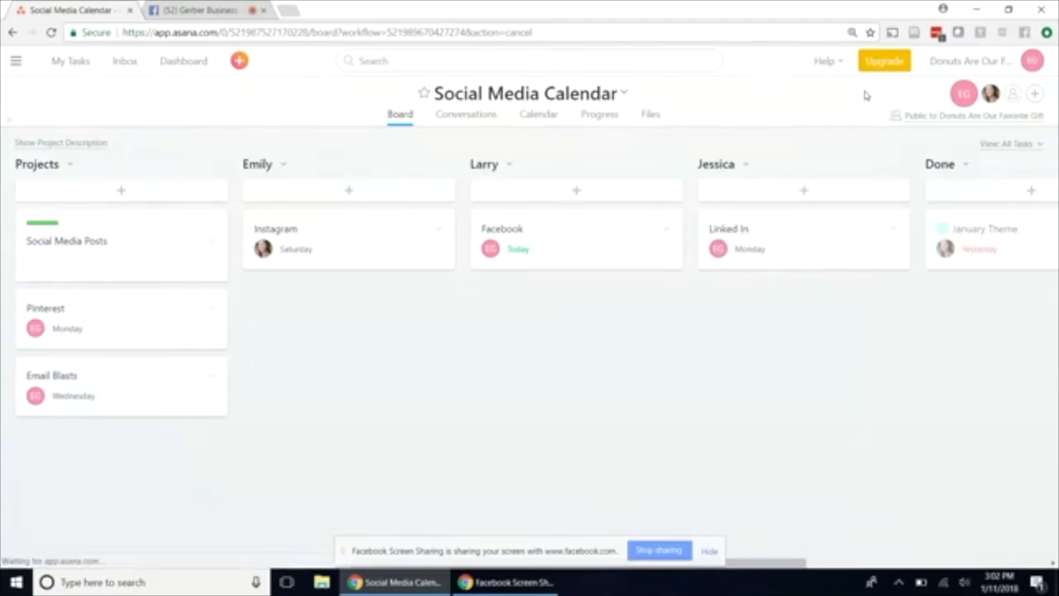
click(984, 236)
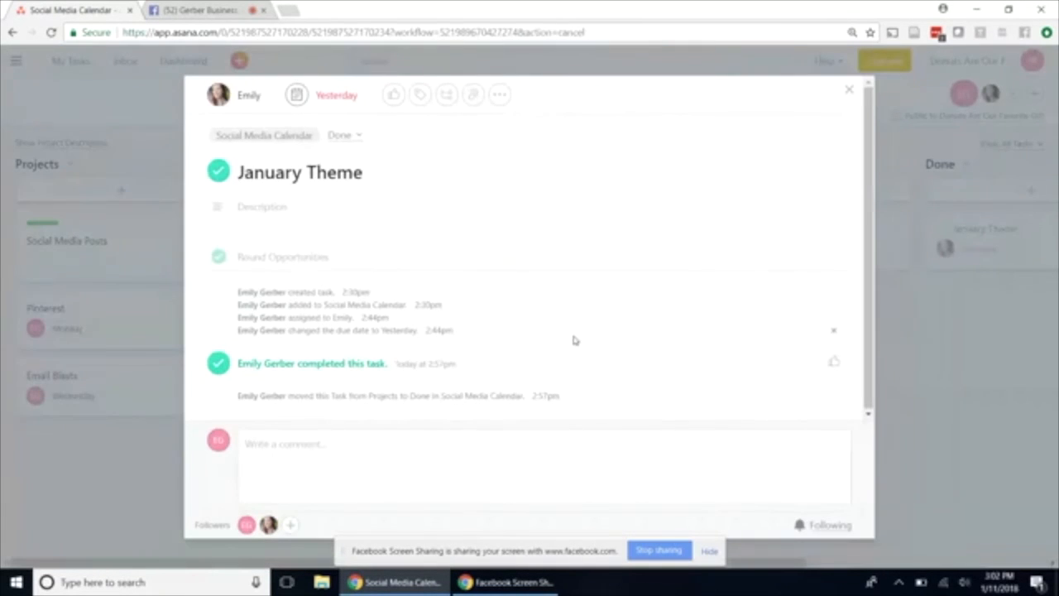
click(849, 89)
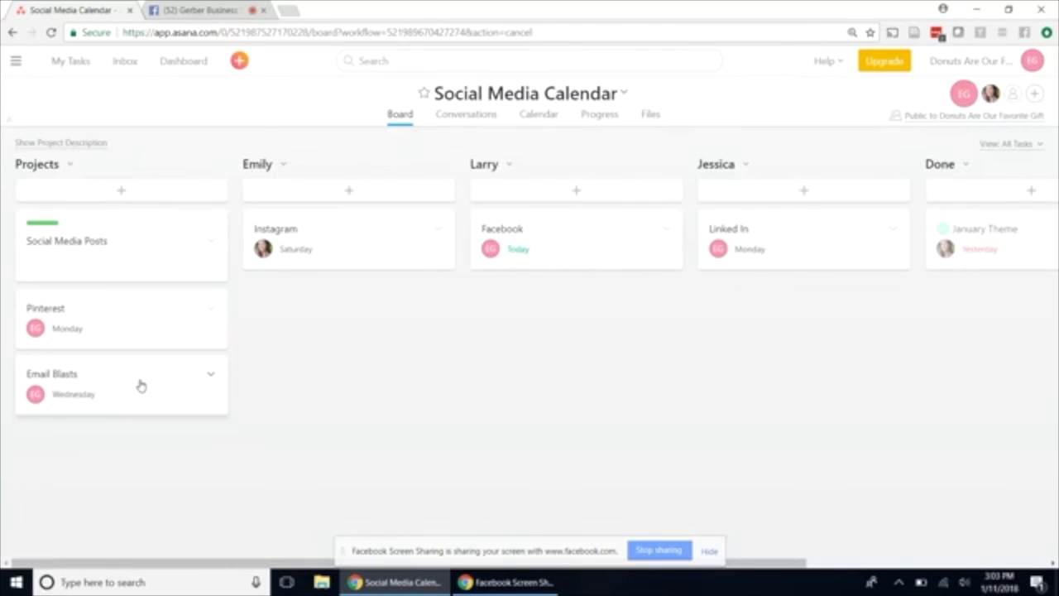
Reschedule the Linked In task to Tuesday, January 16 in the project's calendar.
click(546, 116)
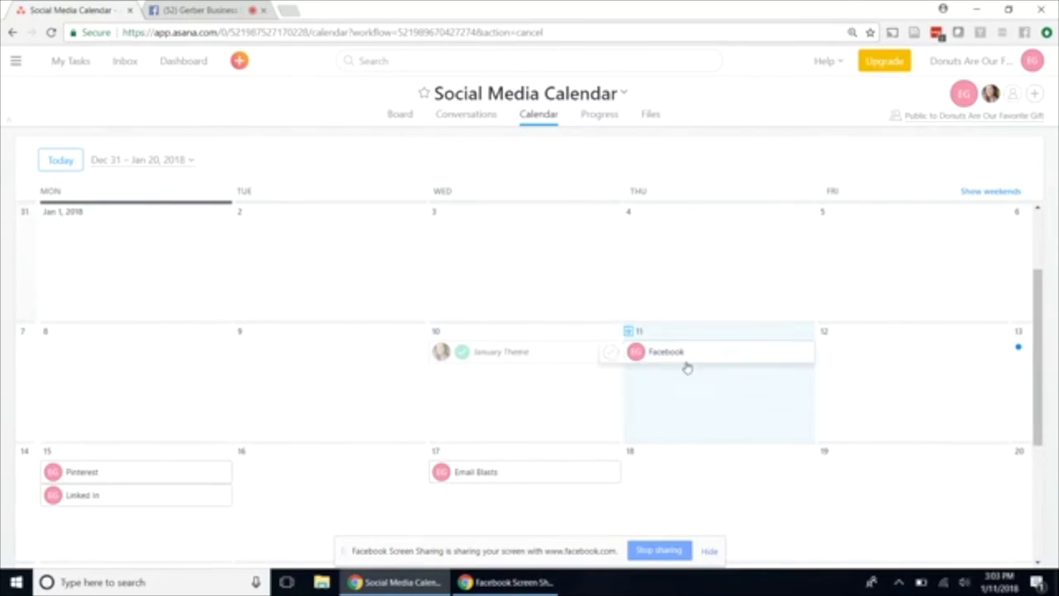
scroll(499, 425, down, 2)
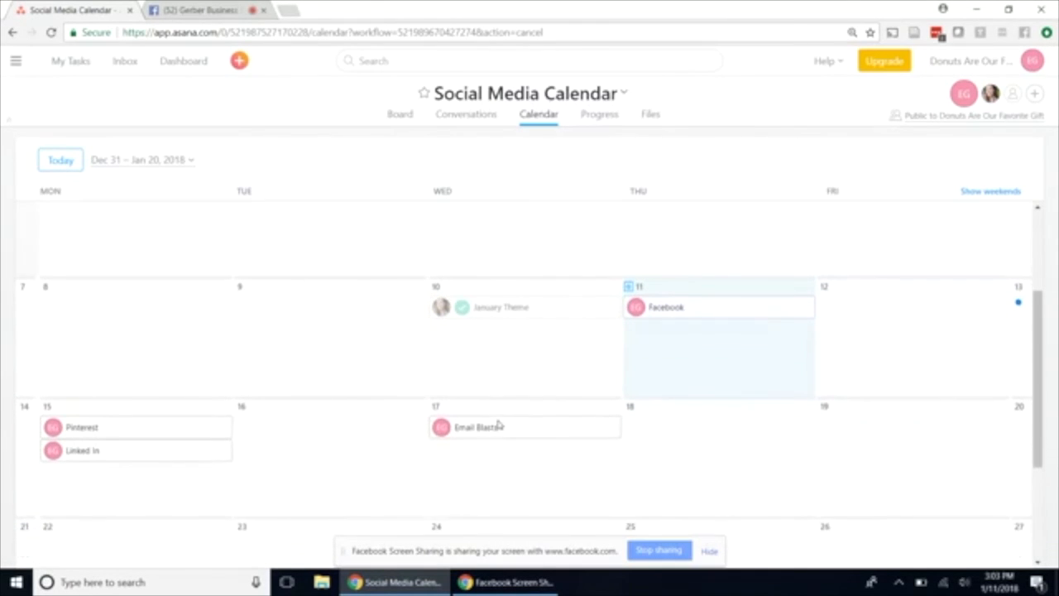
scroll(497, 425, down, 2)
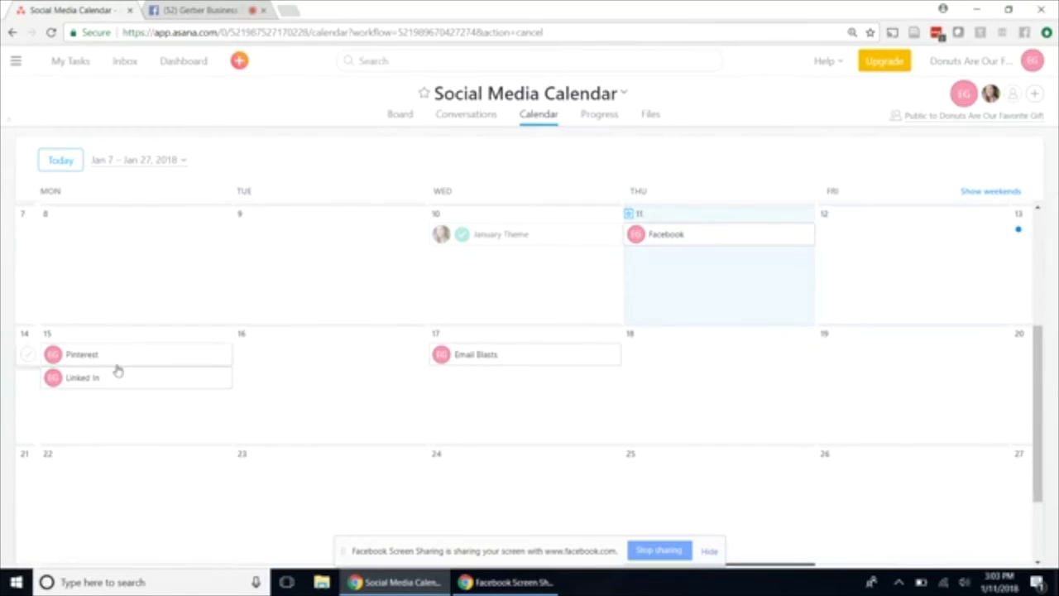
drag(116, 384, 262, 350)
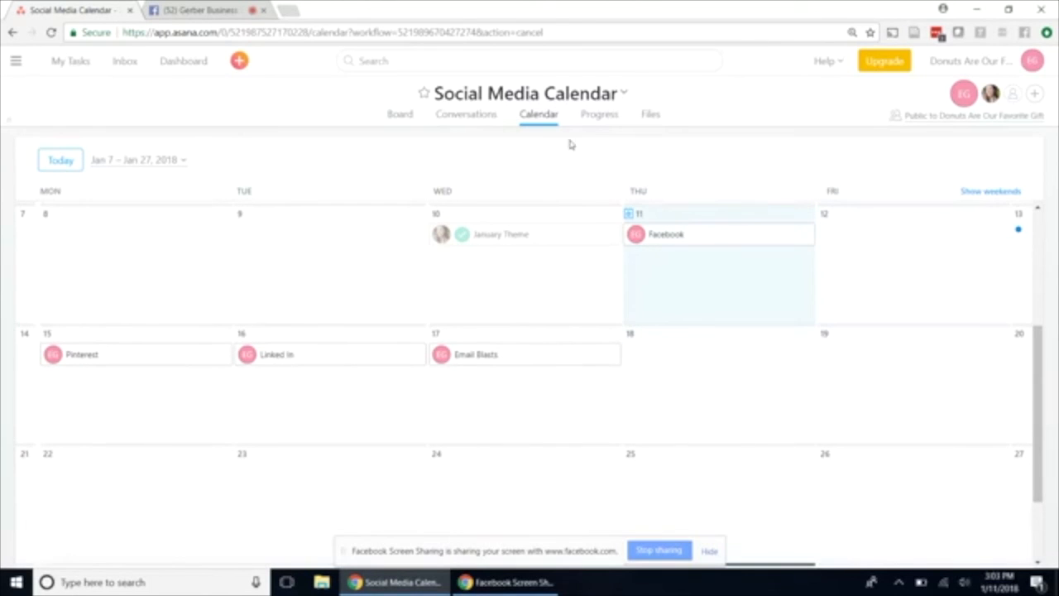
Review the project's progress page, including its status update area, task counts and progress chart.
click(594, 117)
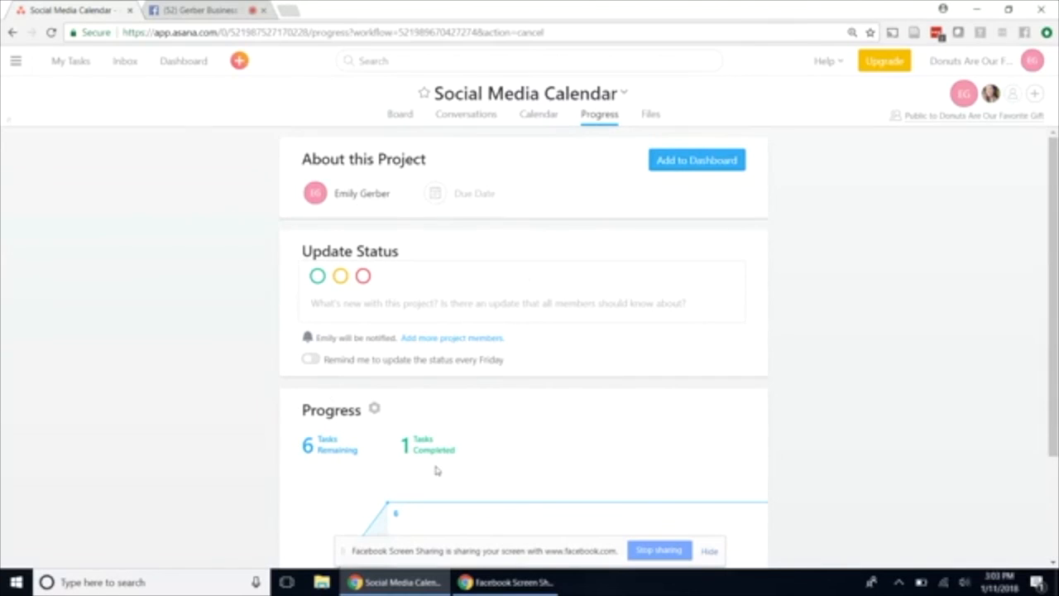
scroll(437, 470, down, 1)
scroll(437, 470, down, 1)
scroll(436, 470, up, 3)
Check the project's attached files and its board, and open the project's conversations.
click(650, 114)
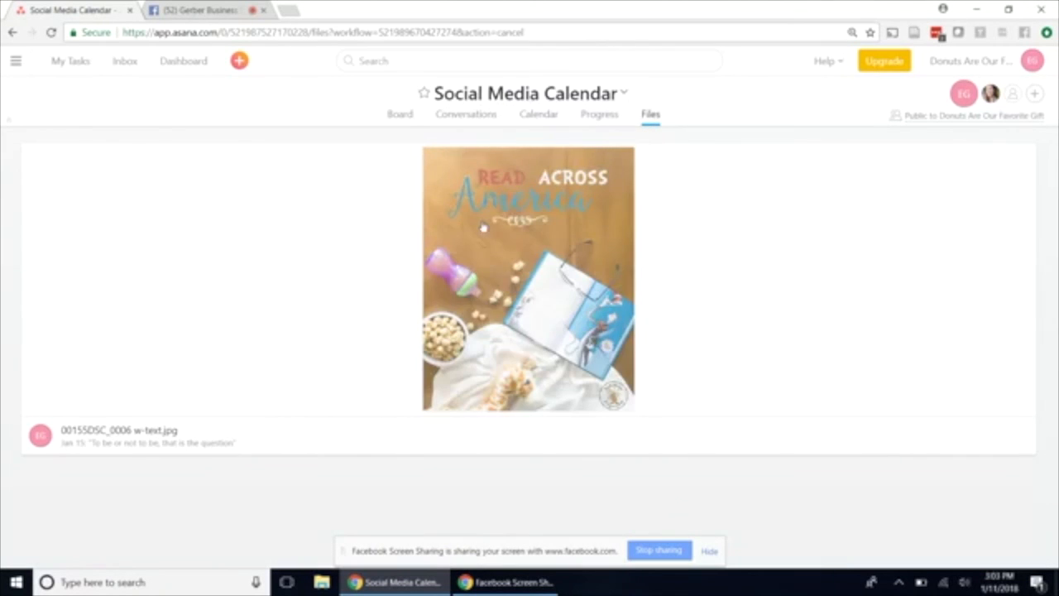
click(400, 116)
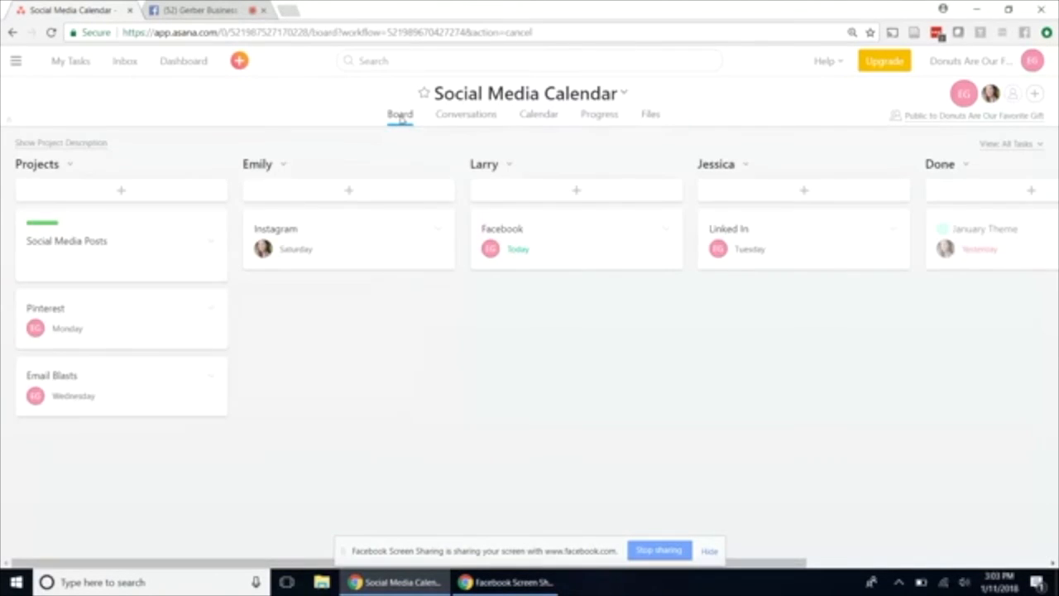
click(453, 118)
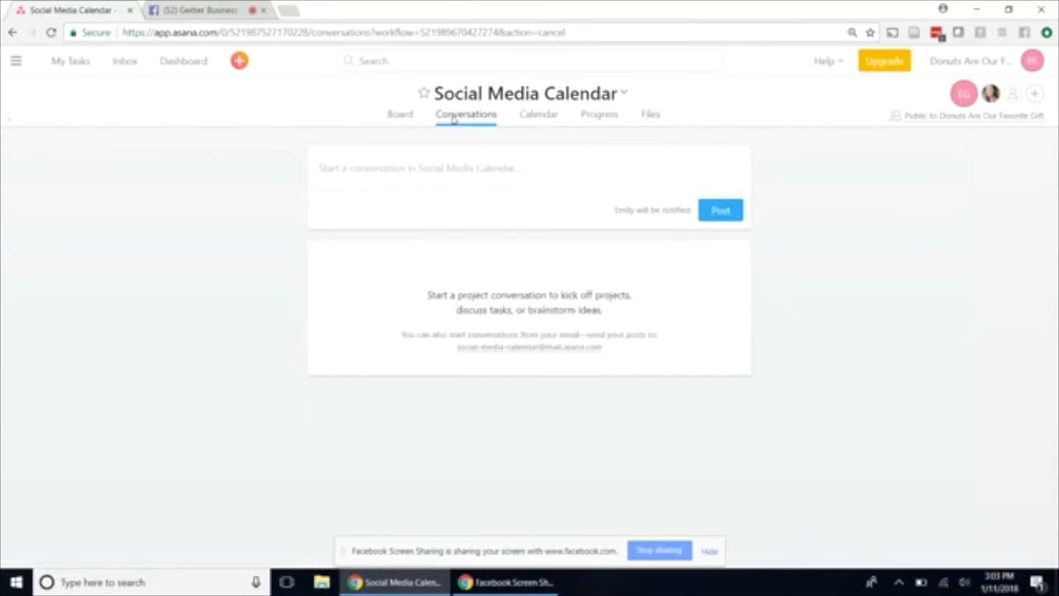
Start a new conversation in the Social Media Calendar project with the subject "Hey!".
click(470, 174)
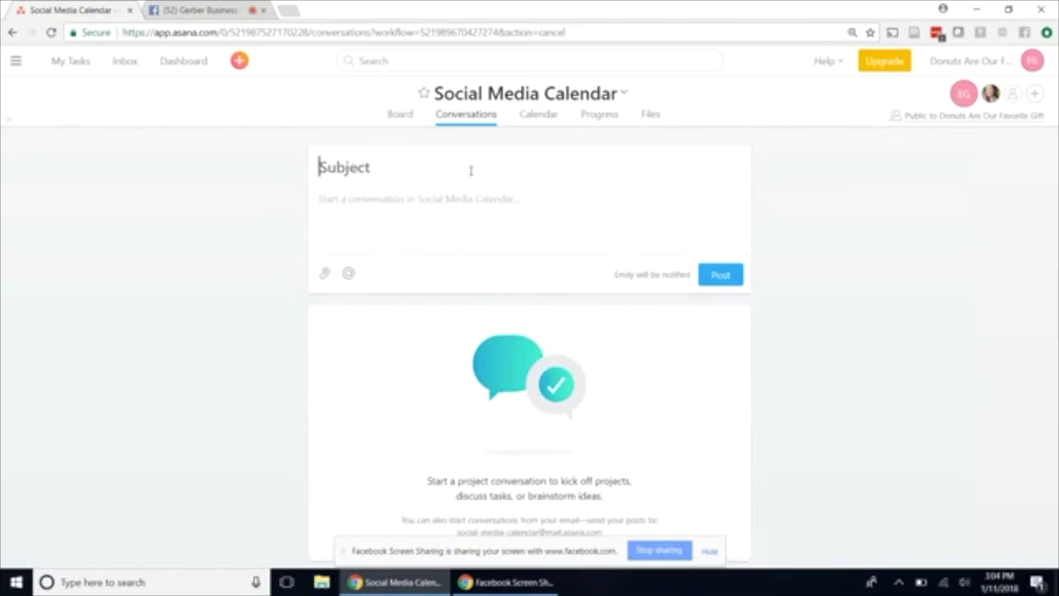
text(Hey!)
Write the message "I love donuts and treadmills. Hook me up with this deal when we're done!", sign it with the sender's first name and post it.
click(441, 198)
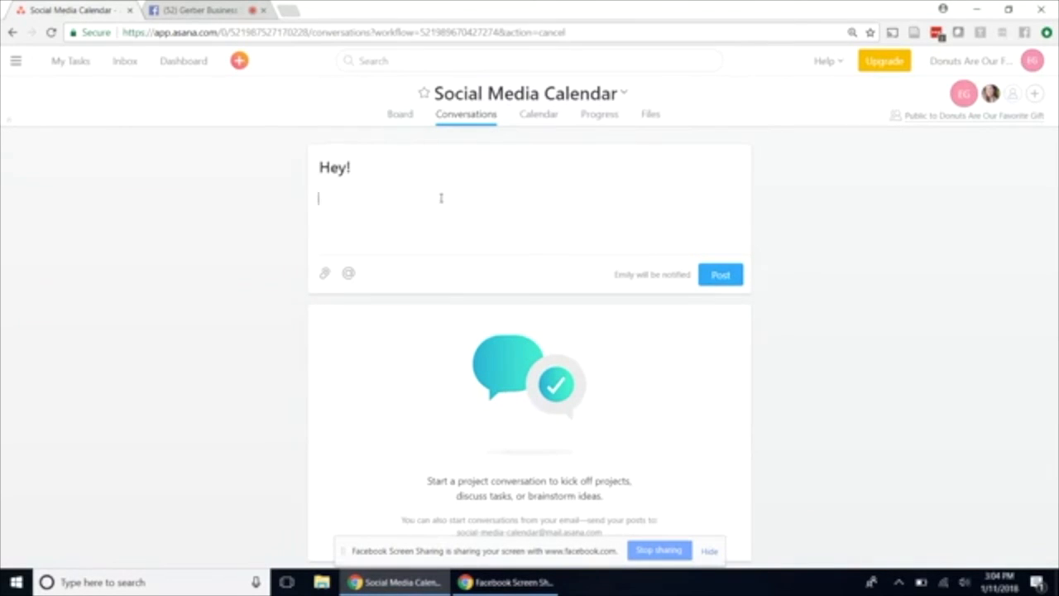
text(I love donuts and trea)
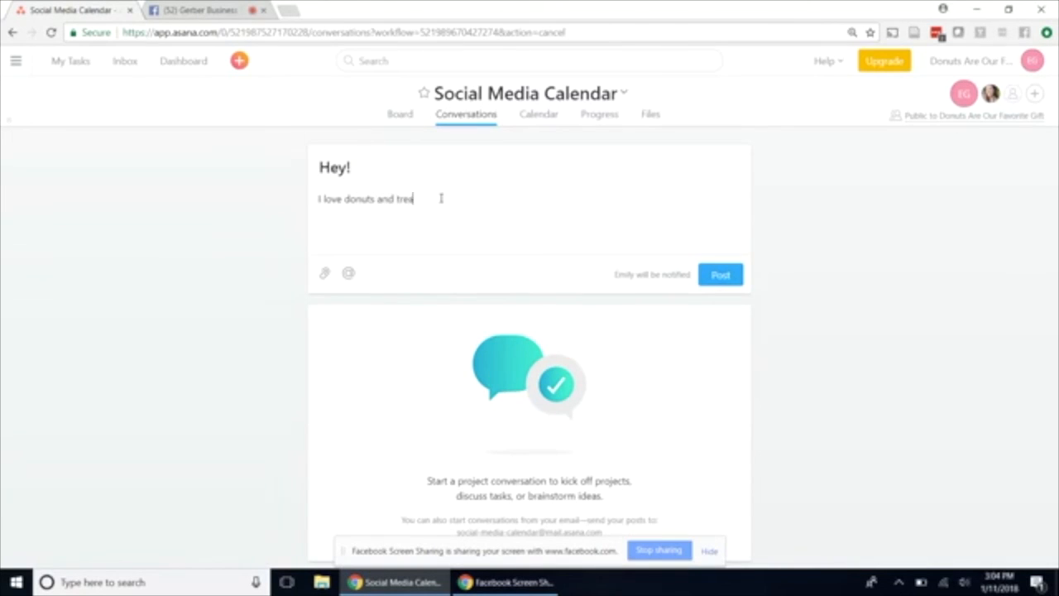
text(dmills! Hook me up with this dea)
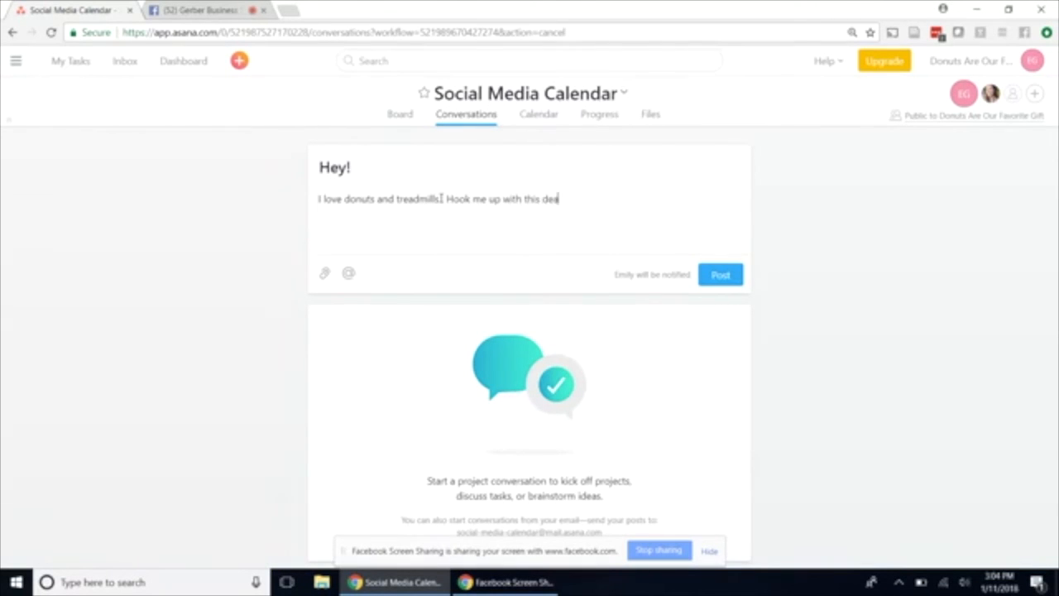
text(l when we're done!)
key(Return)
key(Return)
text(Emily)
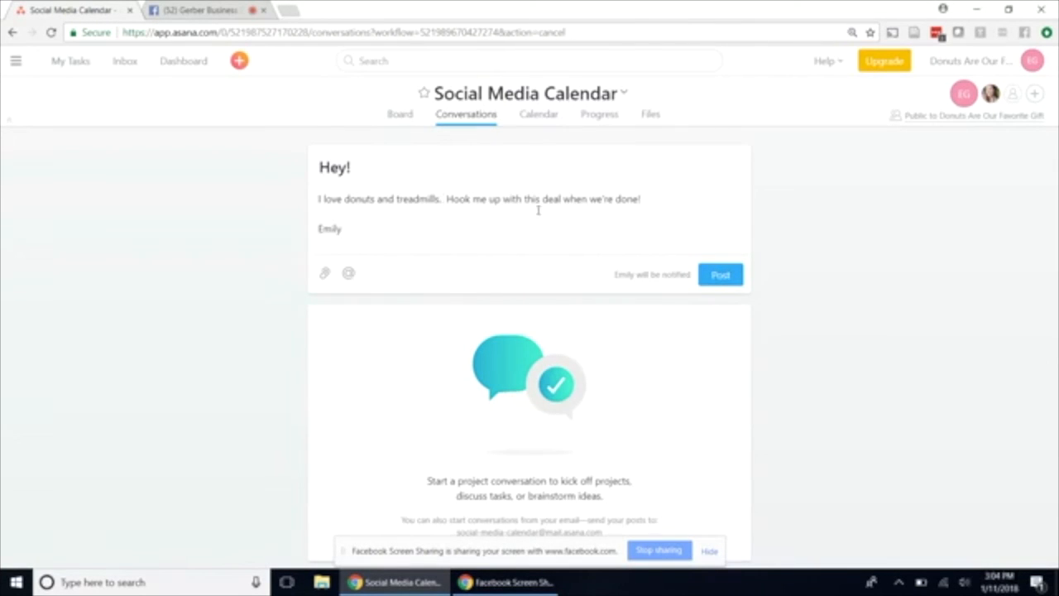
click(725, 279)
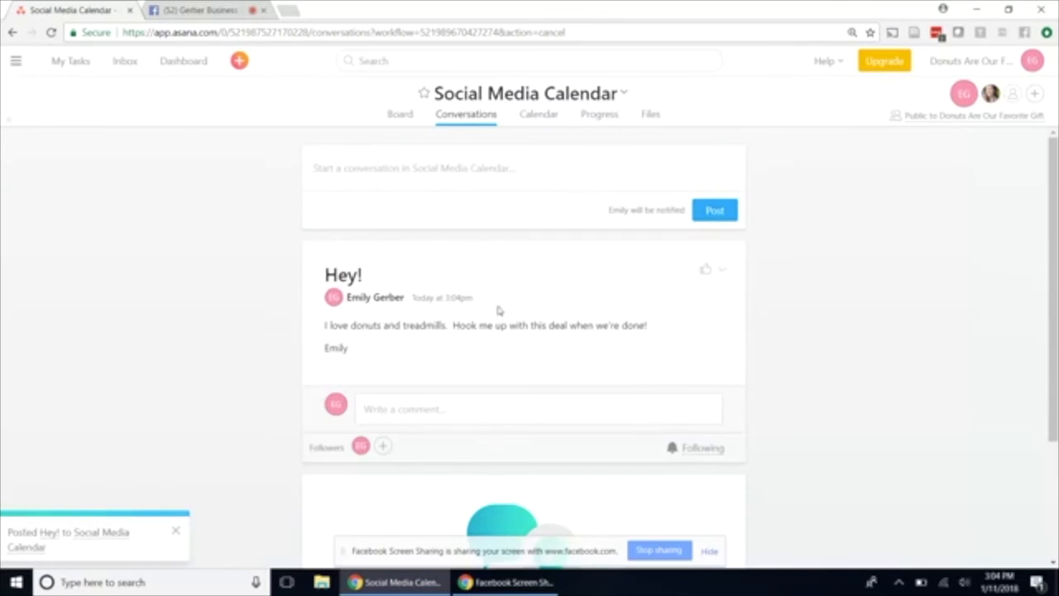
Look over the posted conversation and return to the project's board.
scroll(481, 377, down, 3)
scroll(481, 376, up, 3)
click(402, 116)
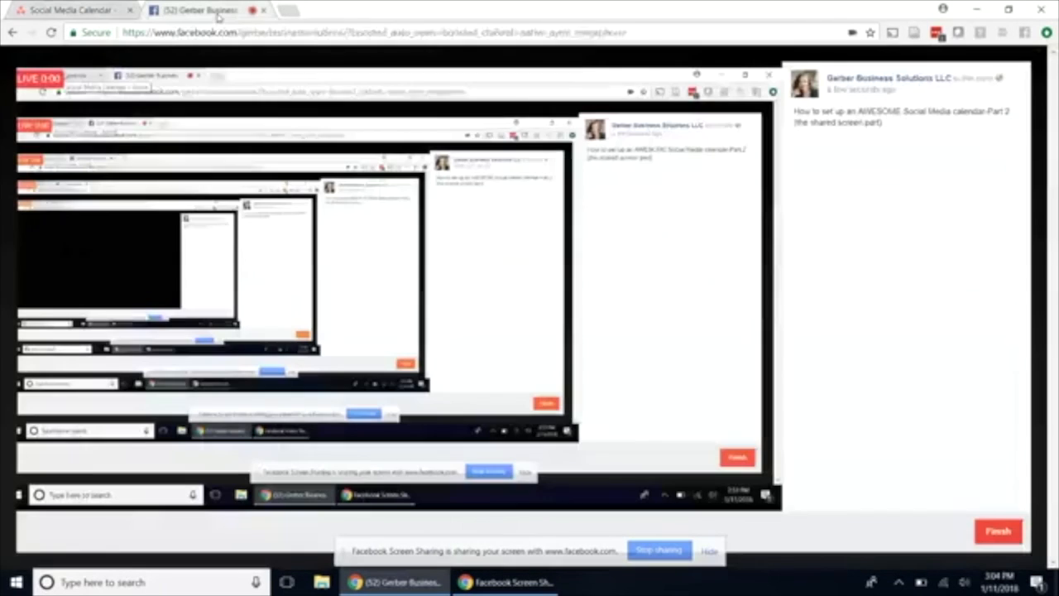
Check the Facebook live broadcast page and its comments, then return to the Asana board.
click(217, 11)
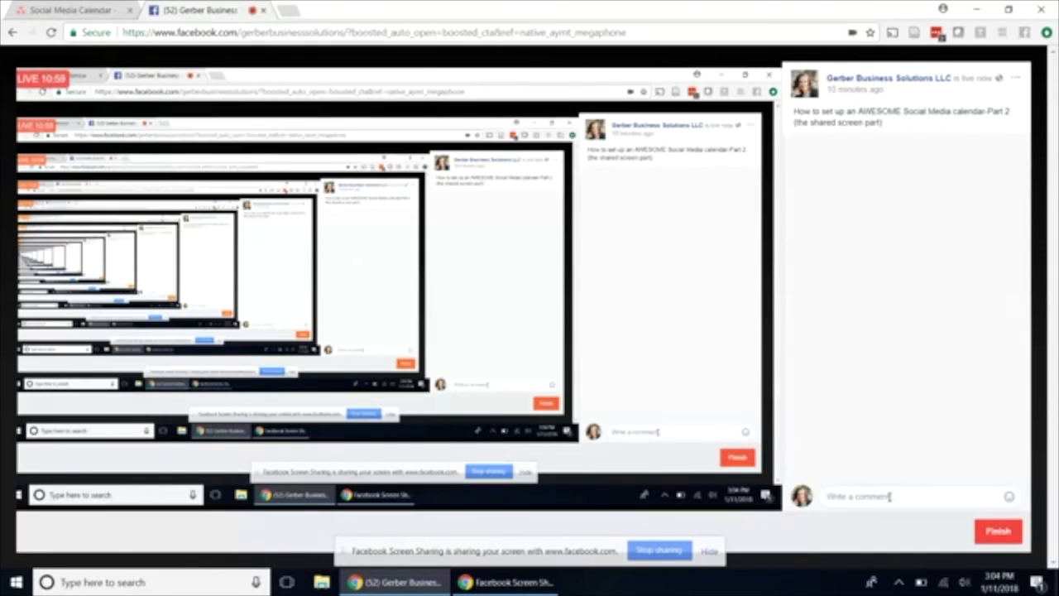
click(69, 11)
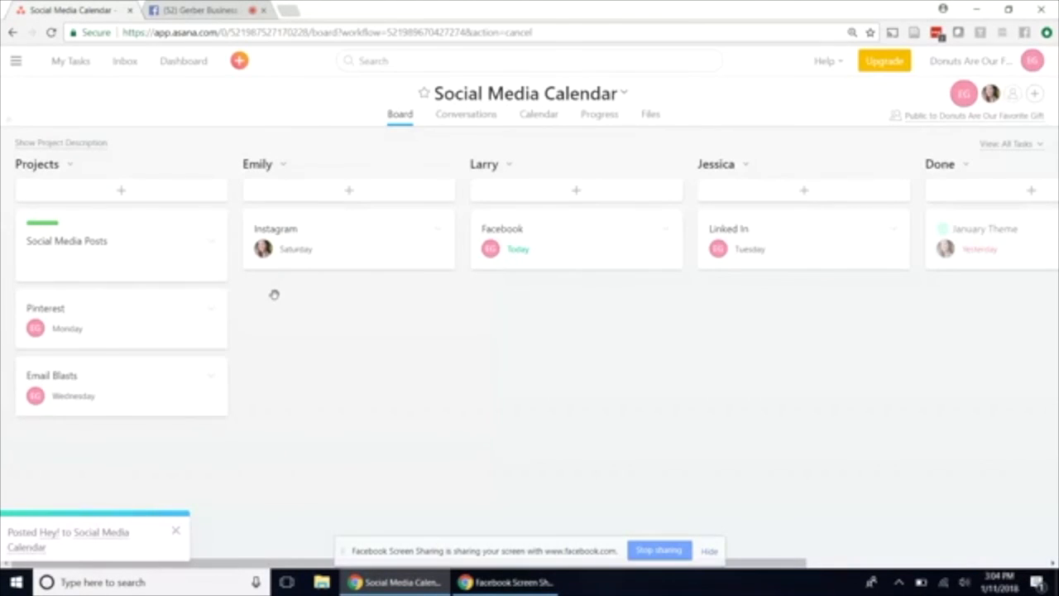